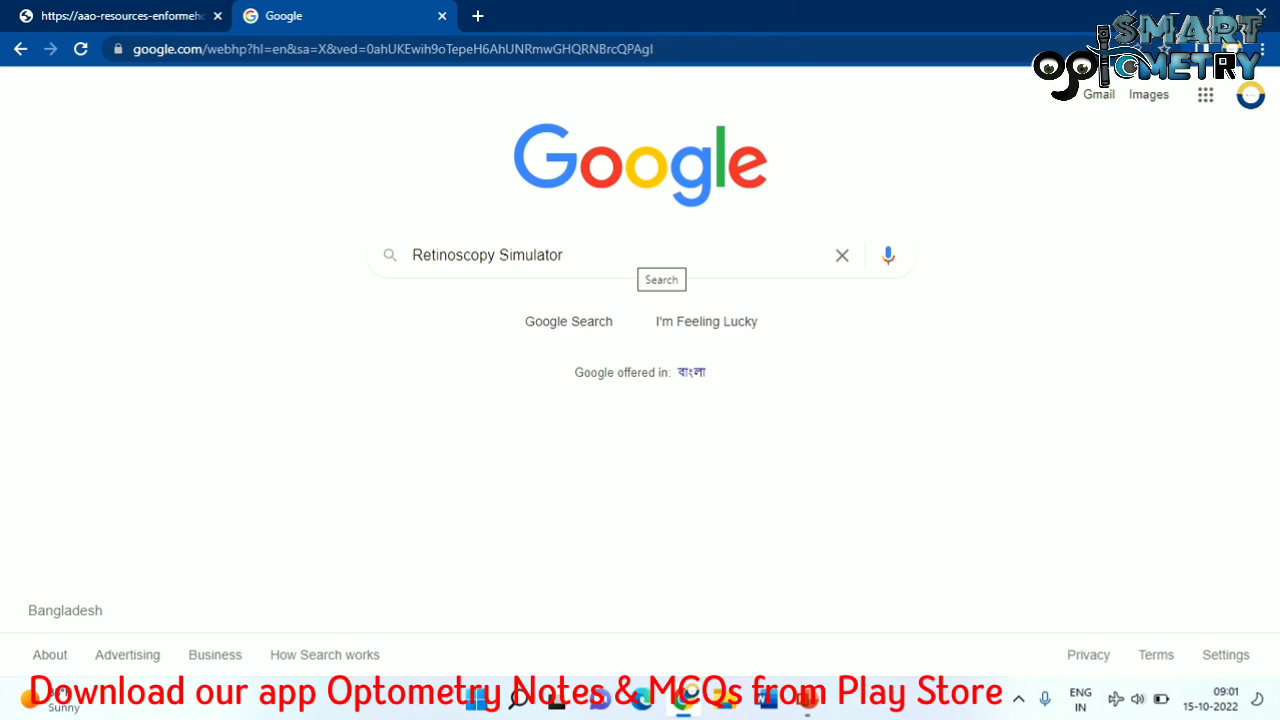
- Search Google for 'Retinoscopy Simulator' and review the results
click(650, 262)
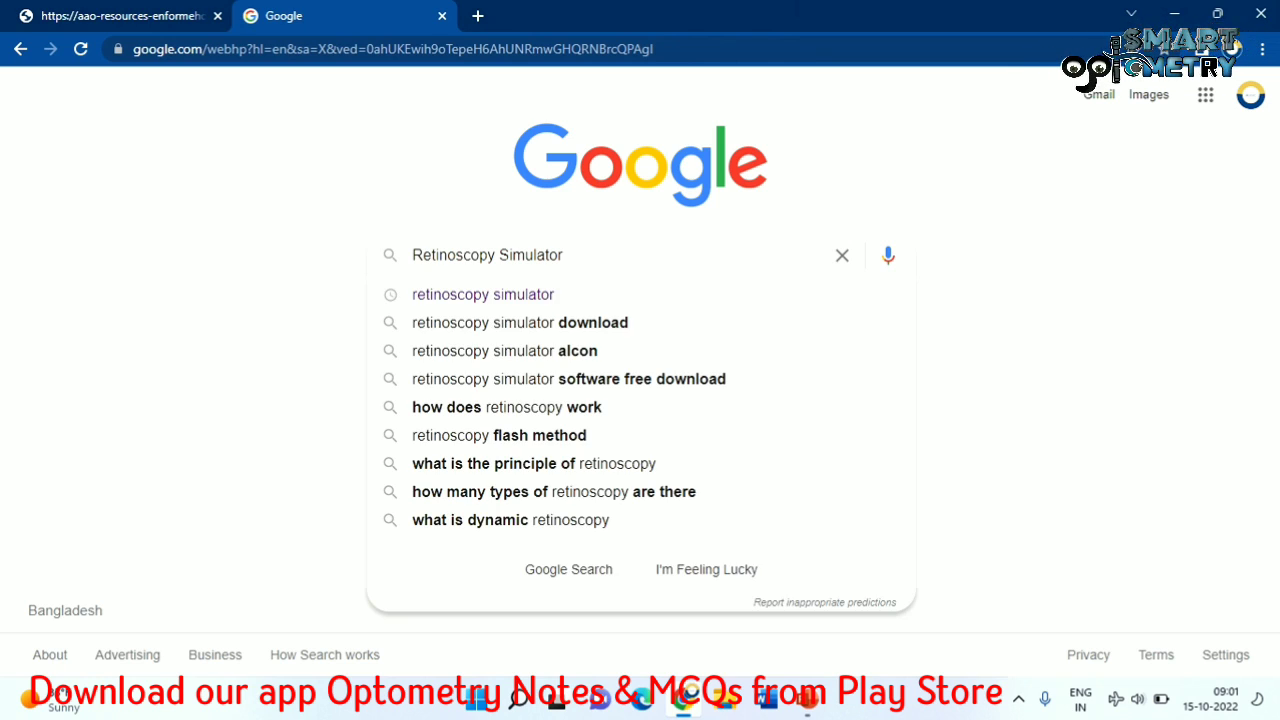
key(Return)
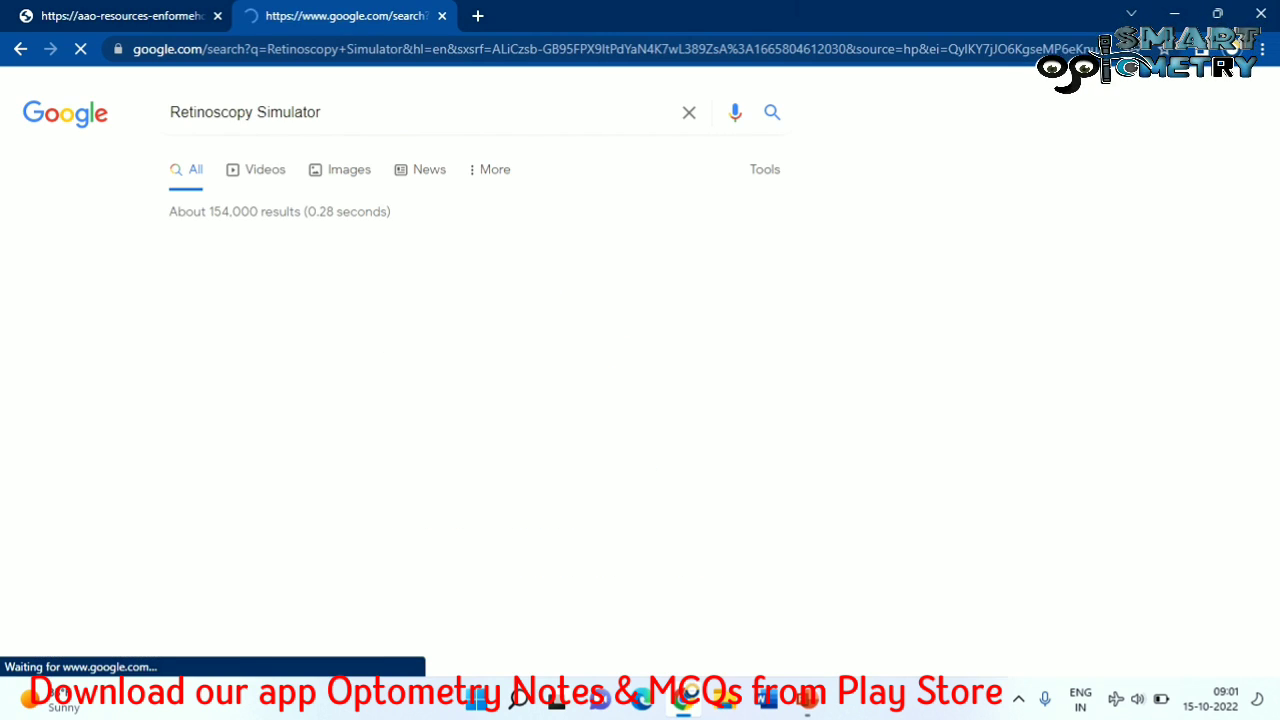
scroll(640, 400, down, 3)
scroll(640, 400, up, 2)
scroll(450, 400, up, 1)
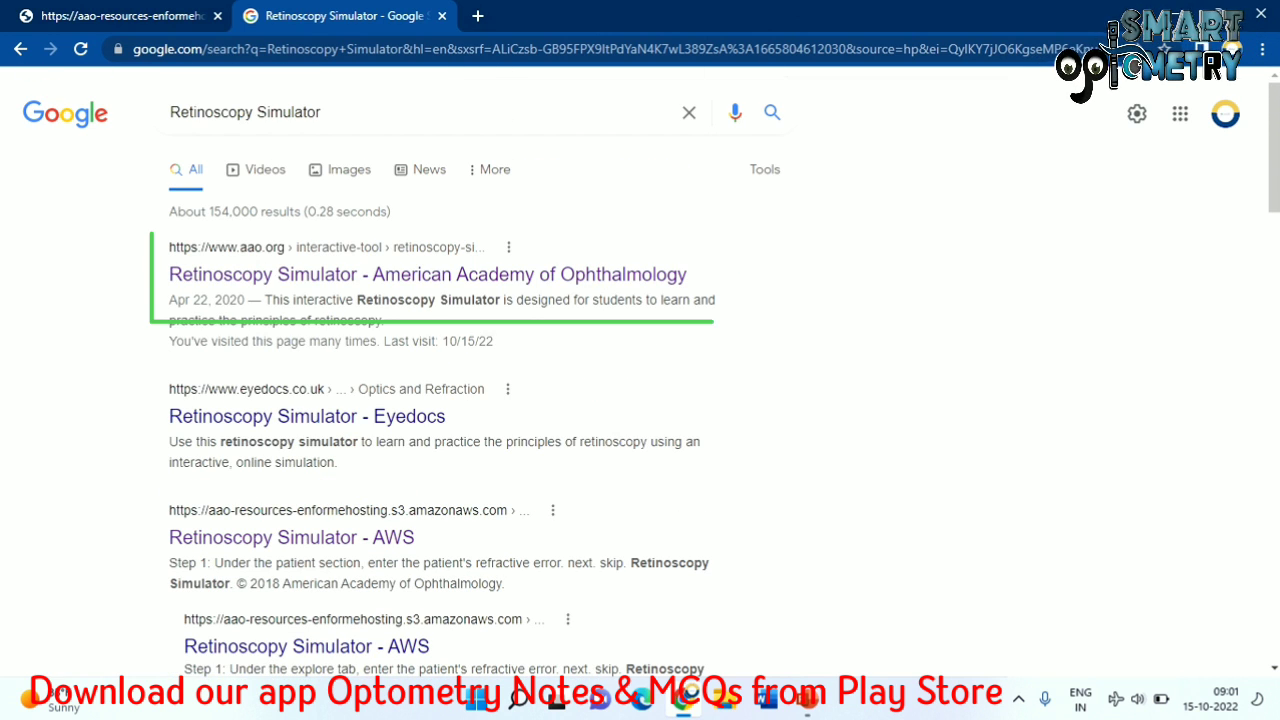
- Open the AAO Retinoscopy Simulator result and launch the simulator from the article
click(428, 274)
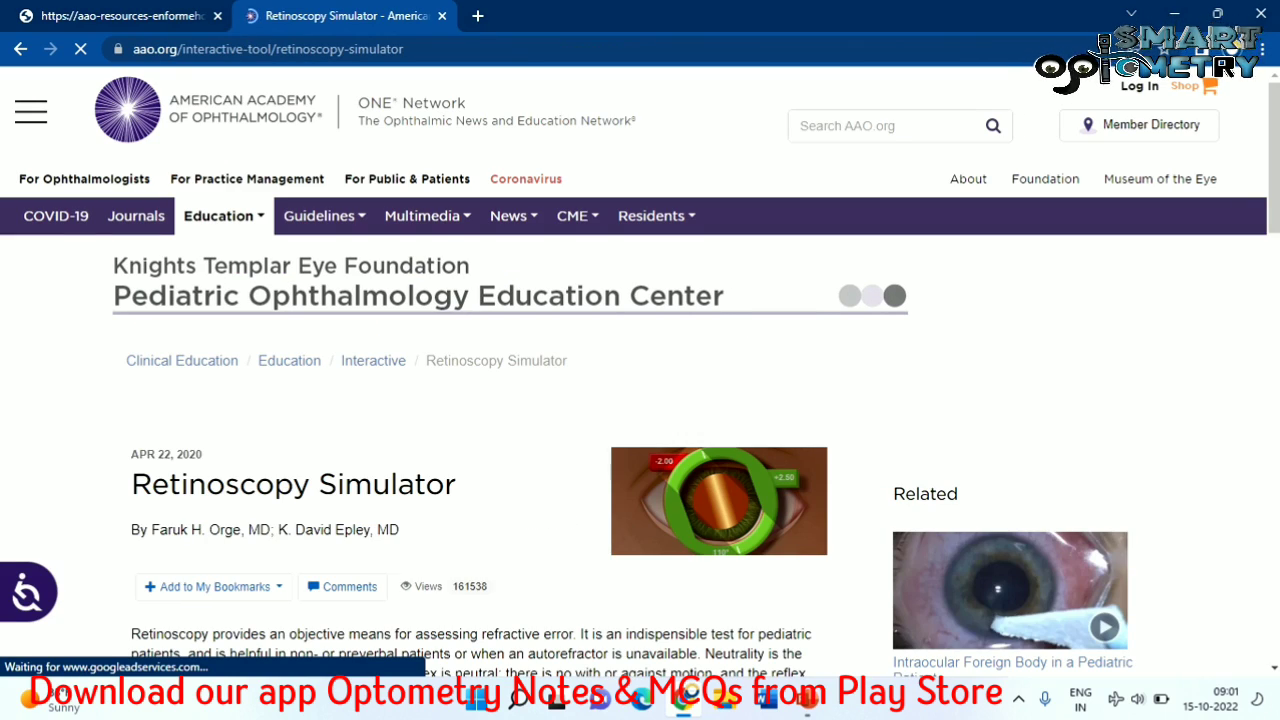
scroll(640, 400, down, 1)
scroll(640, 400, down, 3)
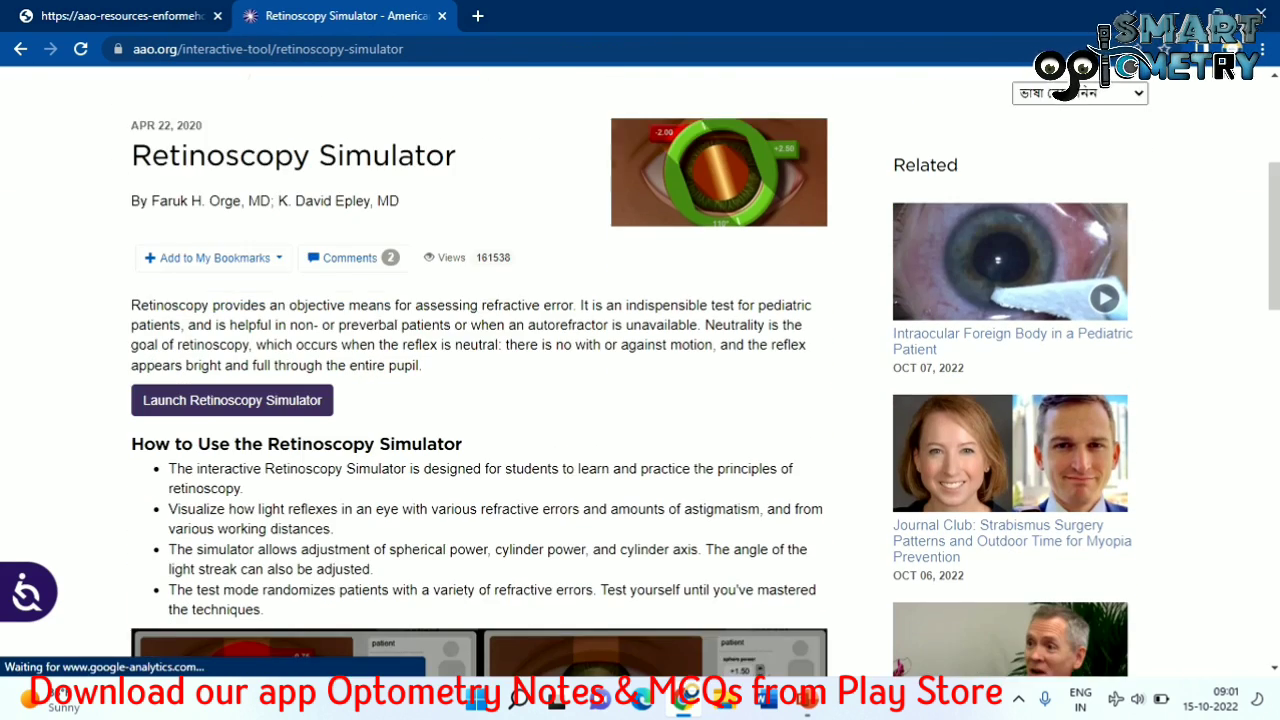
scroll(640, 400, up, 3)
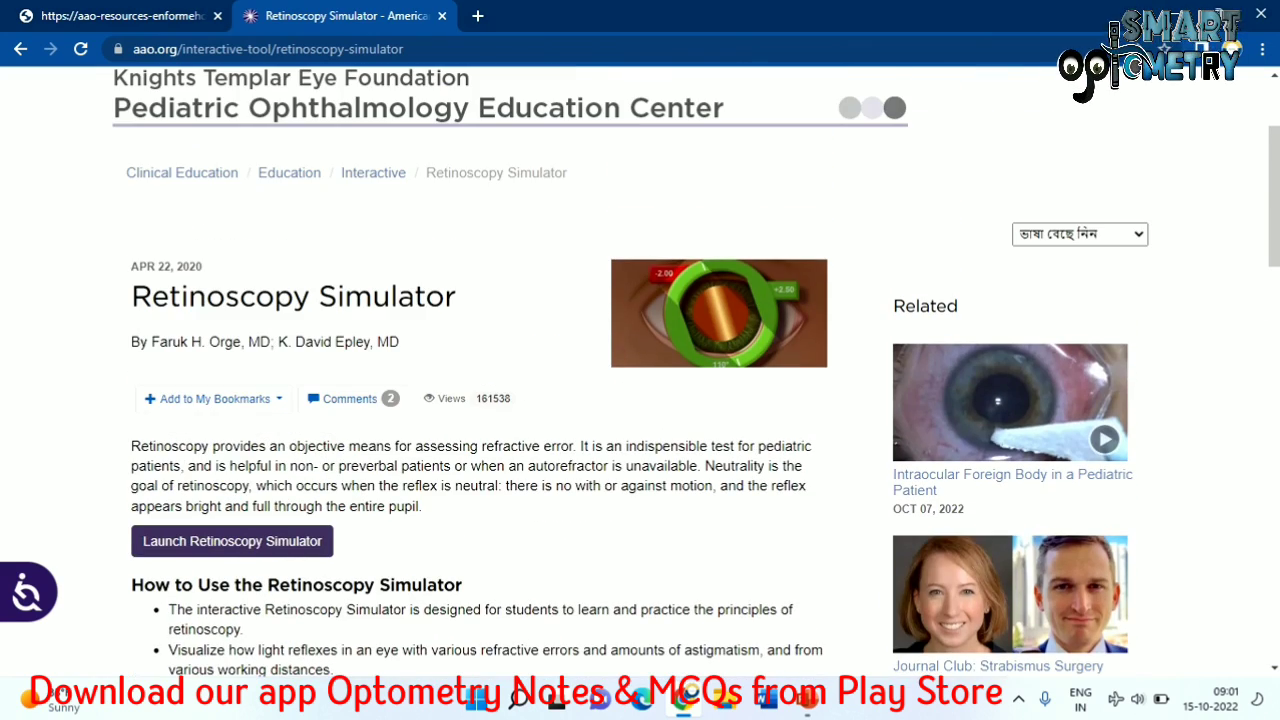
scroll(640, 400, down, 1)
click(232, 447)
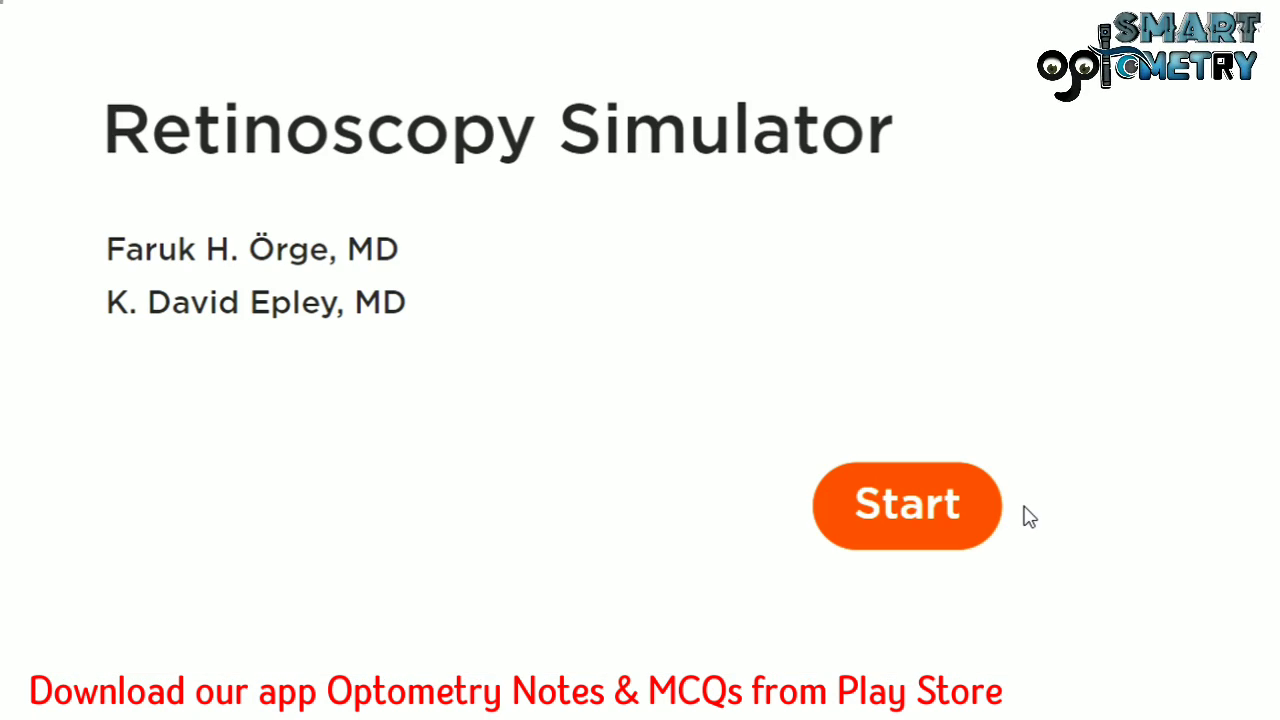
- Start the simulator, page through tutorial Steps 2–9, then close the tutorial overlay
click(985, 508)
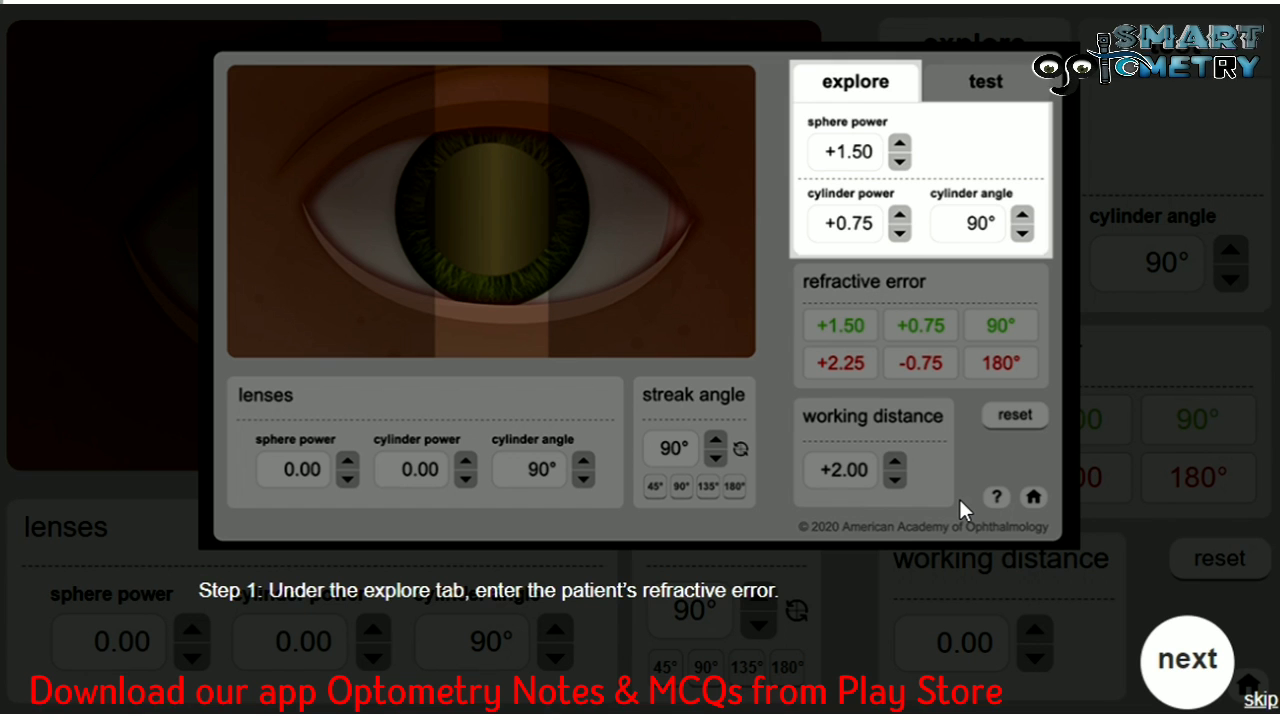
click(1203, 663)
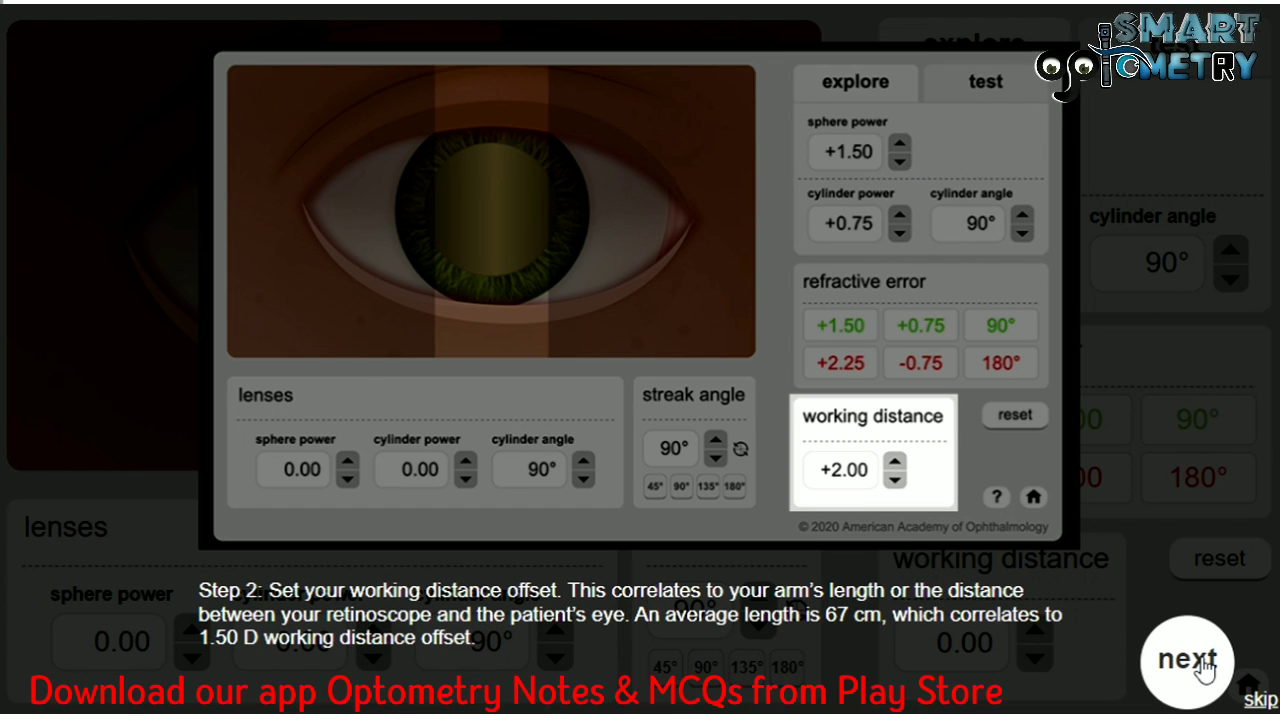
click(1205, 667)
click(1205, 667)
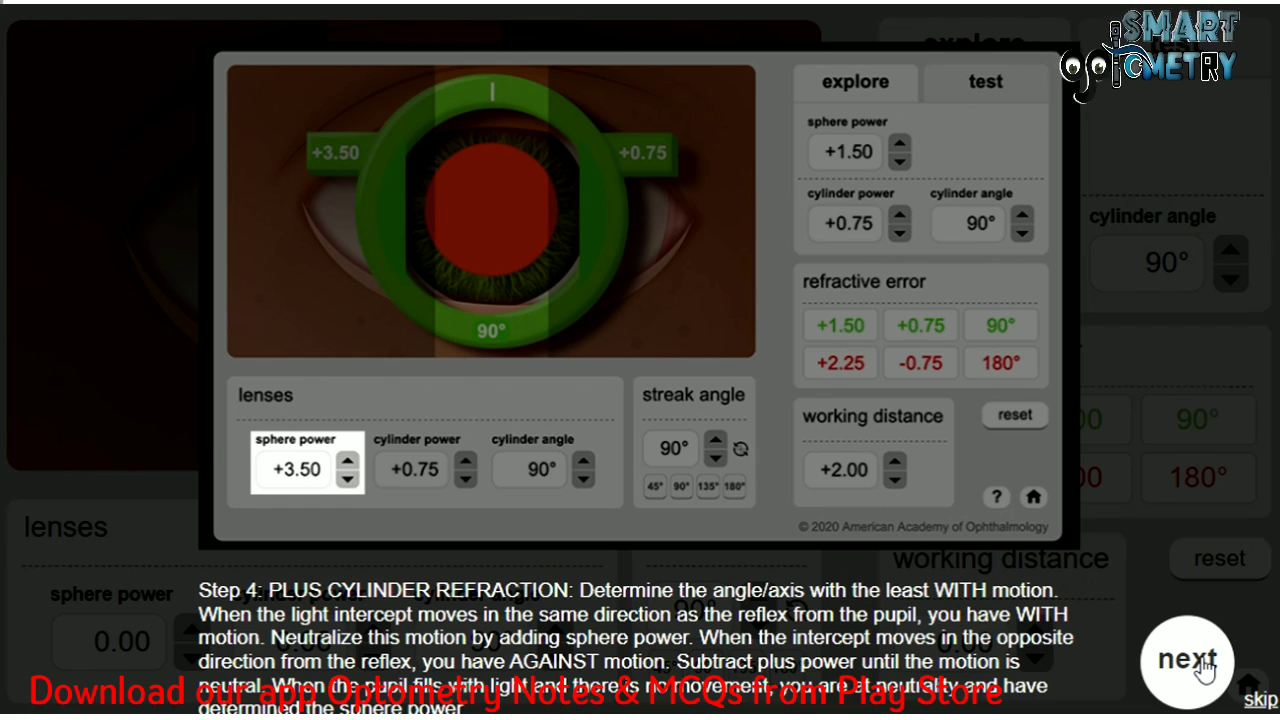
click(1205, 667)
click(1205, 667)
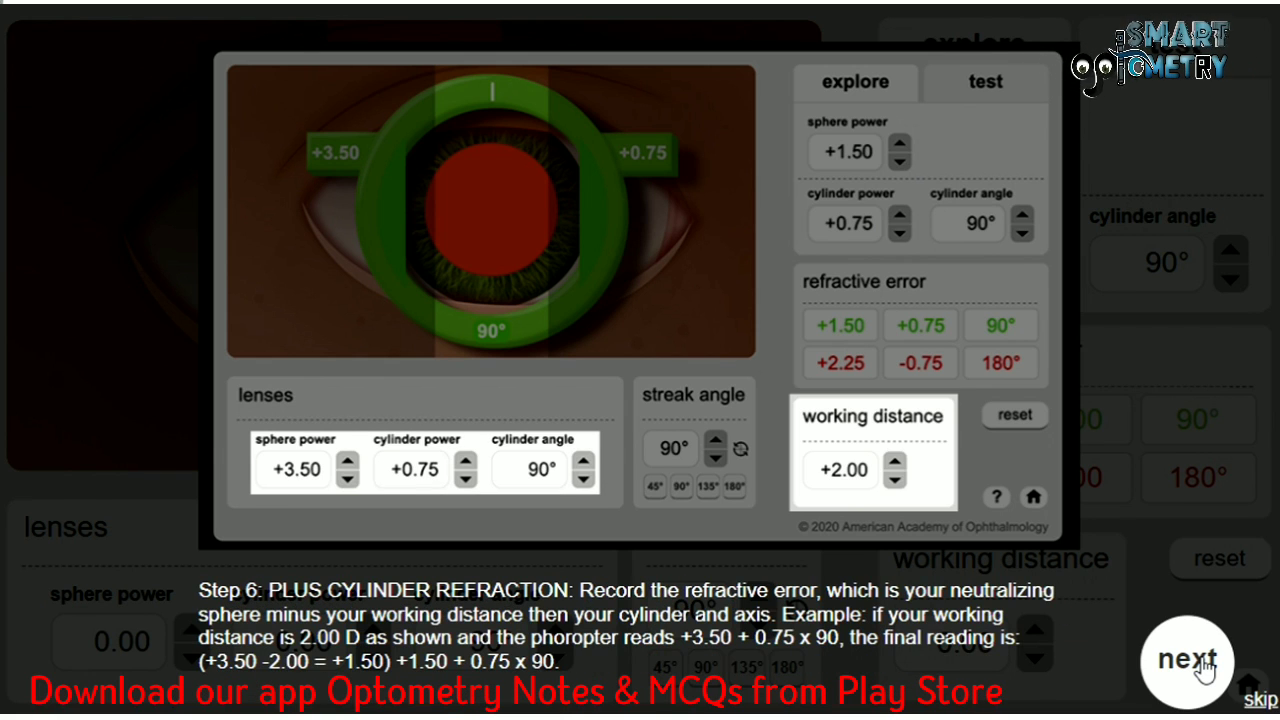
click(1205, 667)
click(1205, 667)
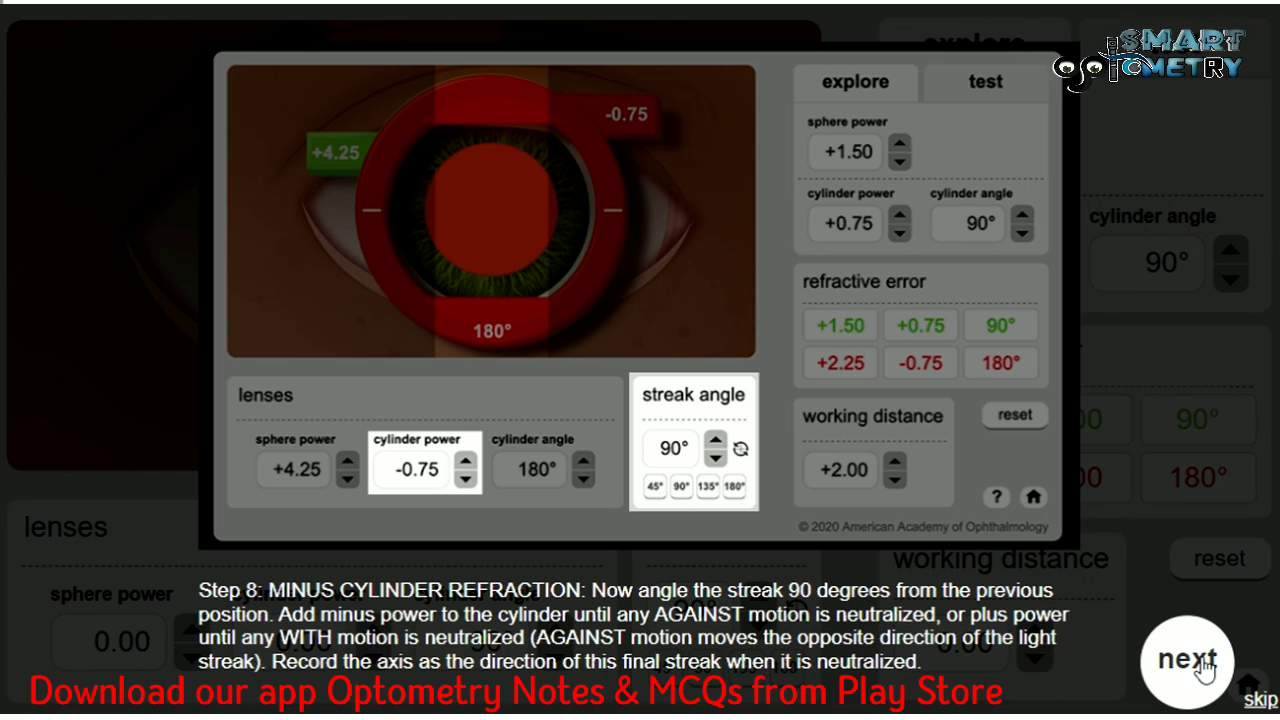
click(1205, 667)
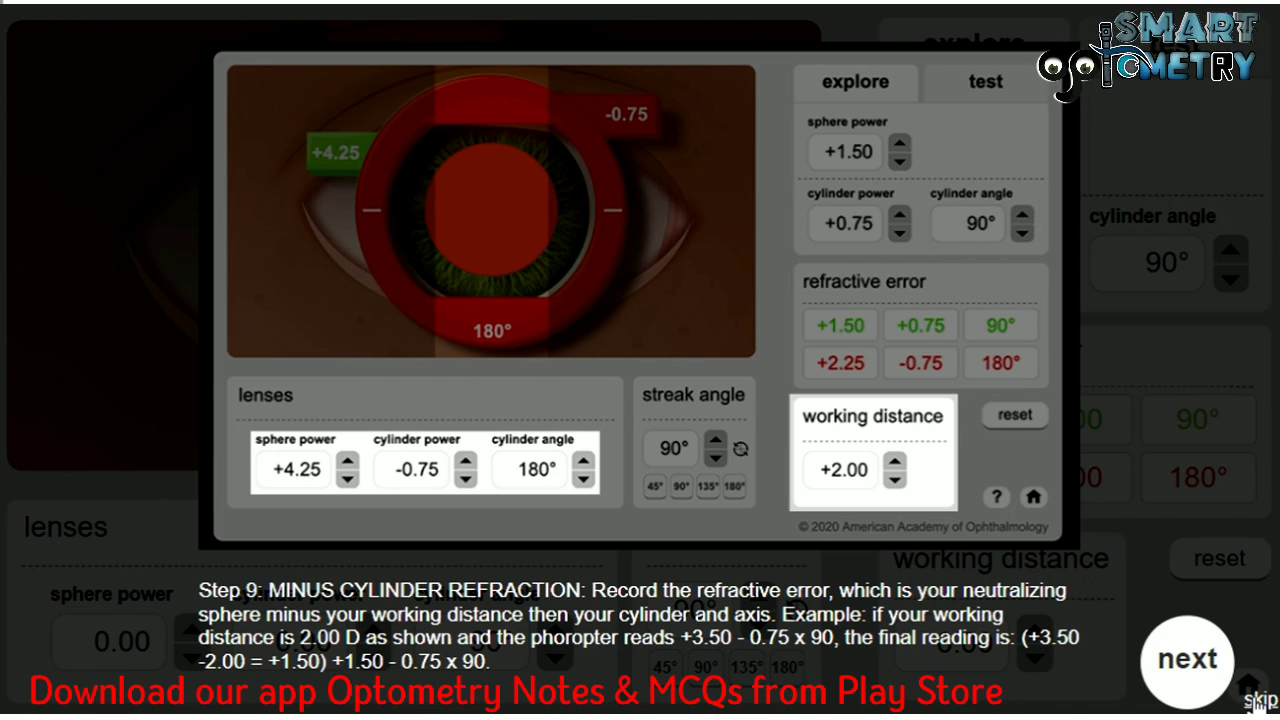
click(1258, 700)
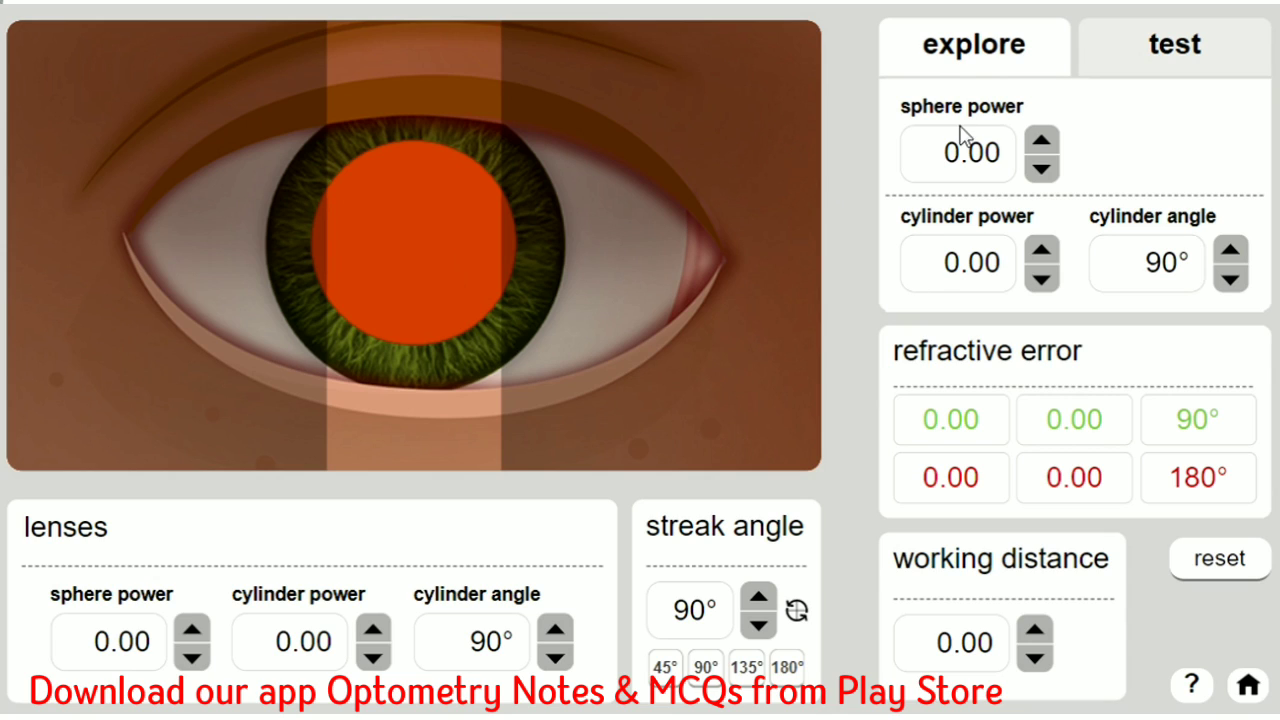
click(1158, 56)
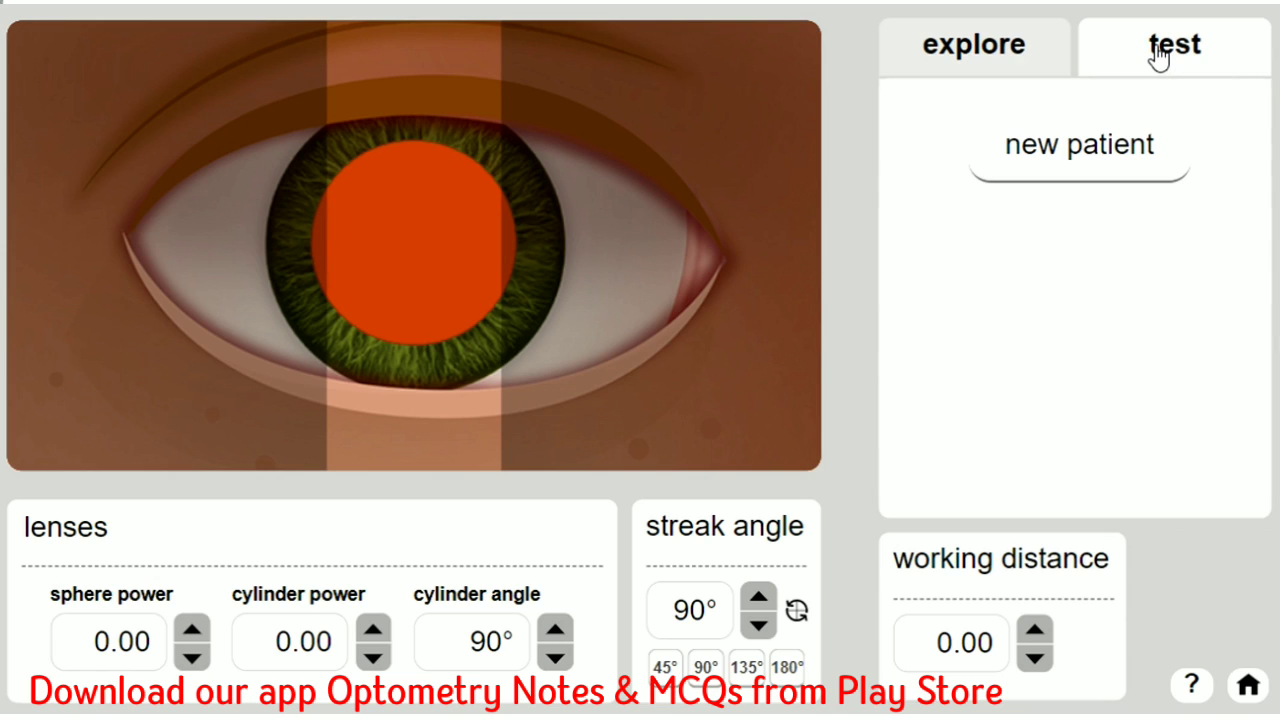
click(1014, 66)
click(1041, 170)
click(1041, 170)
click(1041, 170)
click(1041, 140)
click(1041, 250)
click(1041, 278)
click(1041, 278)
click(1231, 279)
click(1231, 279)
click(1231, 279)
click(1231, 279)
click(1215, 251)
click(1215, 251)
click(1215, 251)
click(1215, 251)
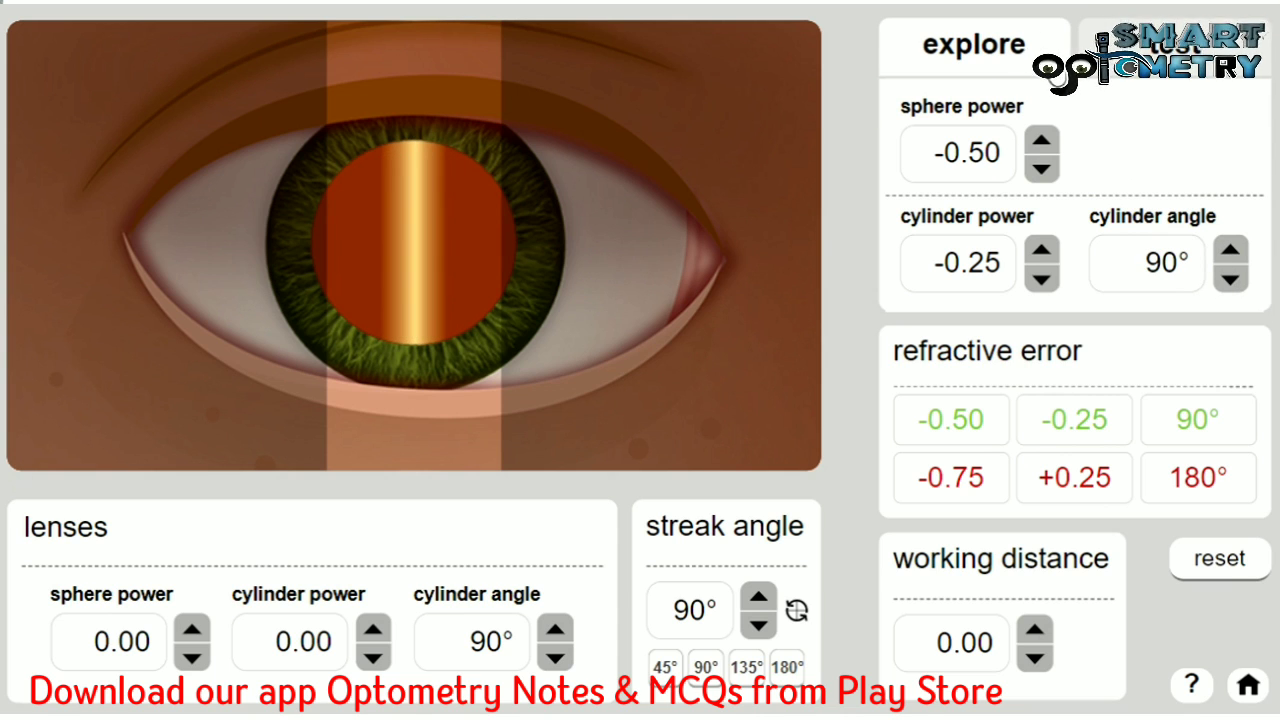
click(1104, 60)
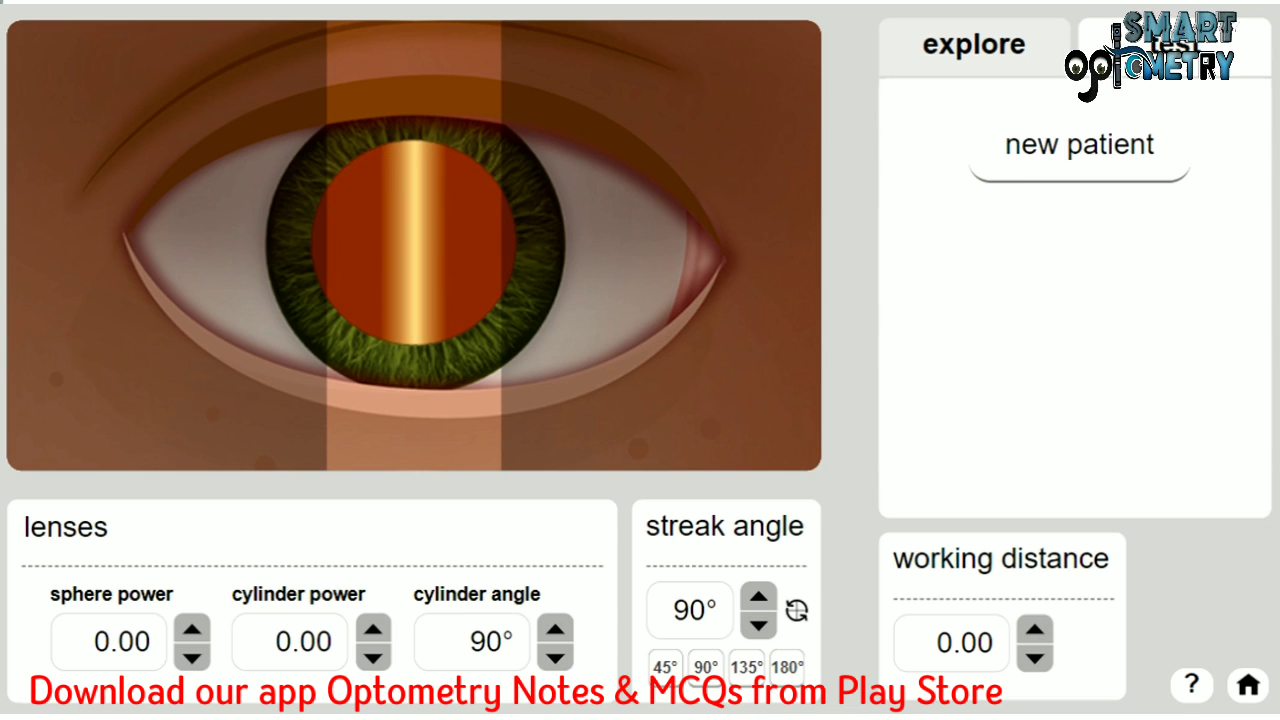
click(1053, 138)
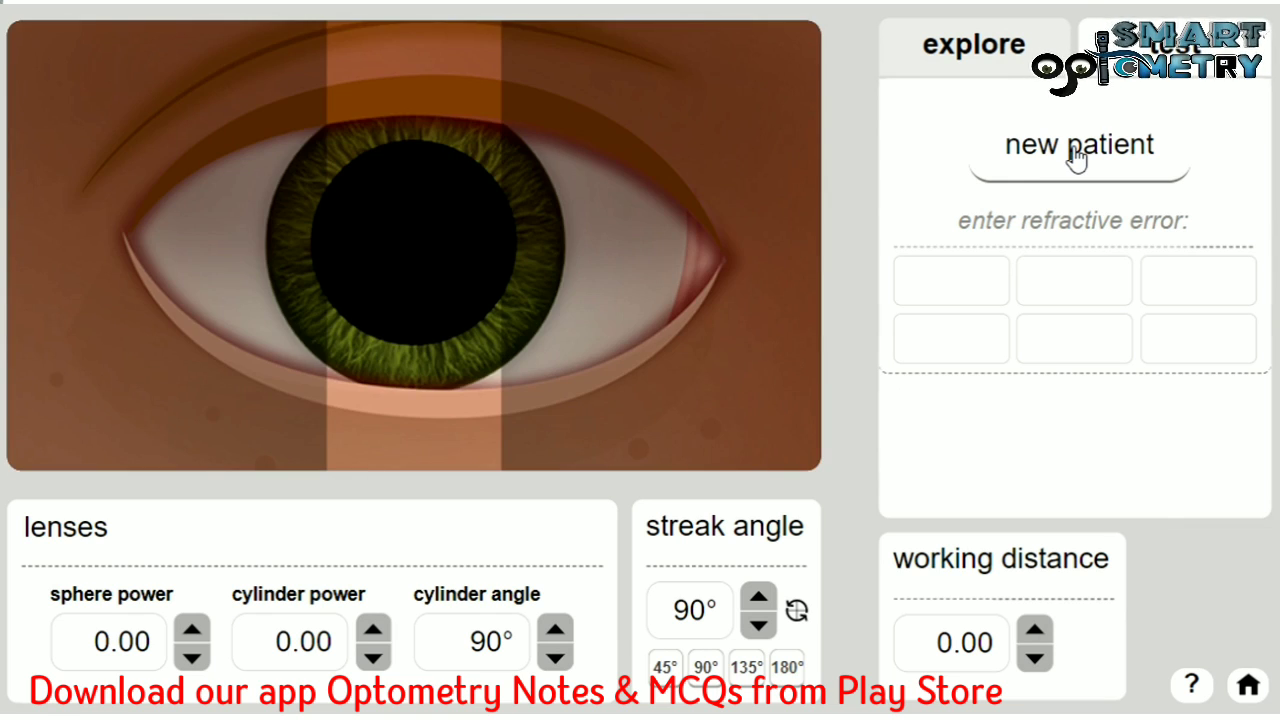
click(1098, 162)
click(1112, 158)
drag(1090, 148, 1100, 160)
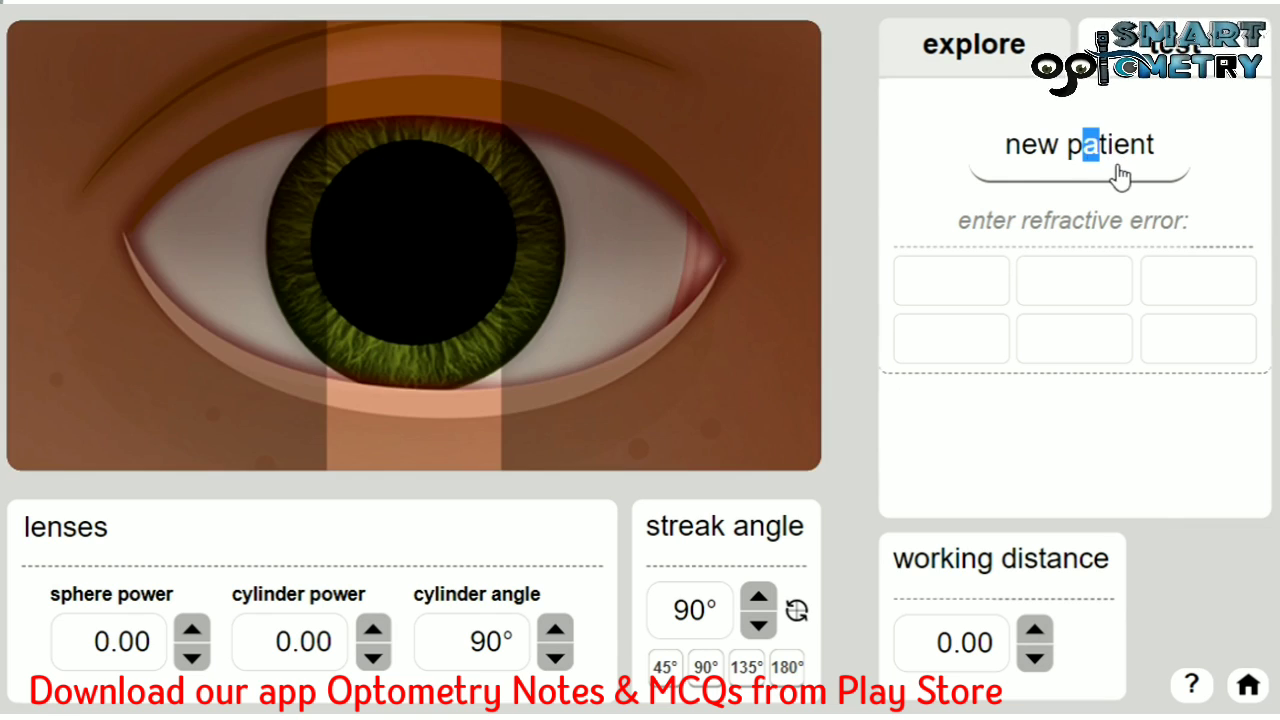
click(960, 42)
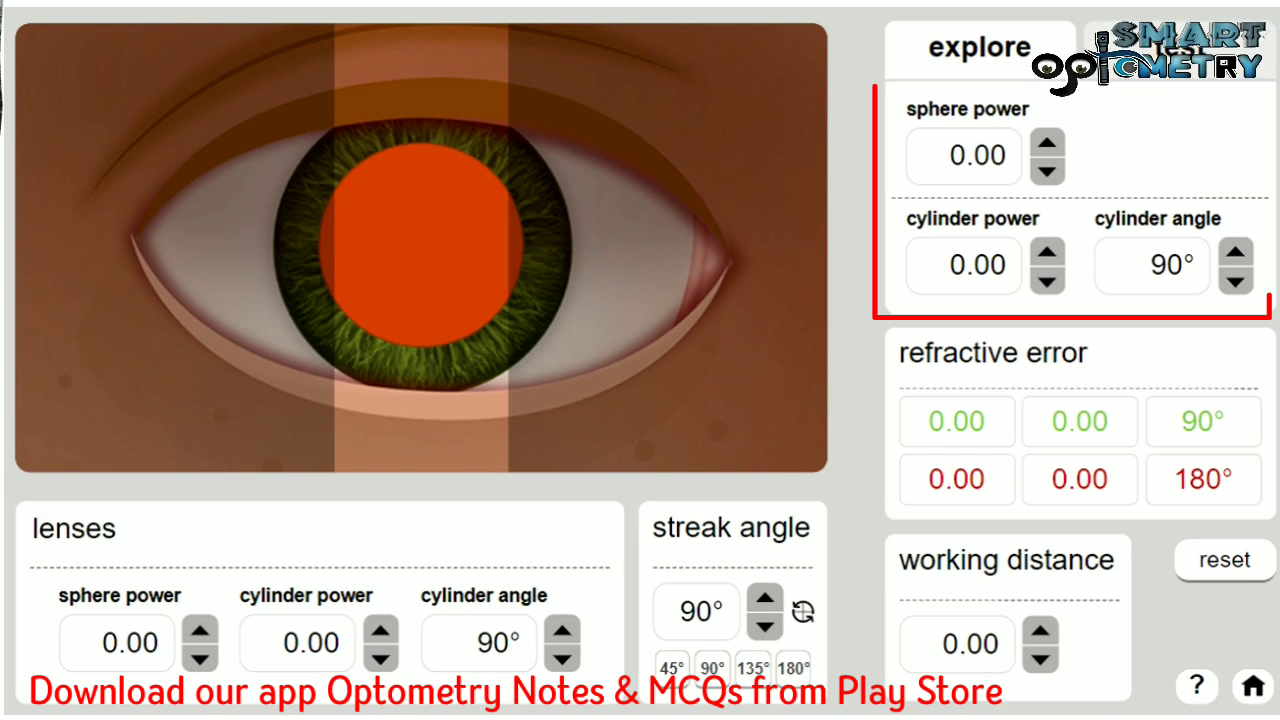
- Set the patient's sphere power to -0.50
click(1063, 152)
click(1063, 152)
click(1063, 152)
click(1048, 172)
click(1048, 172)
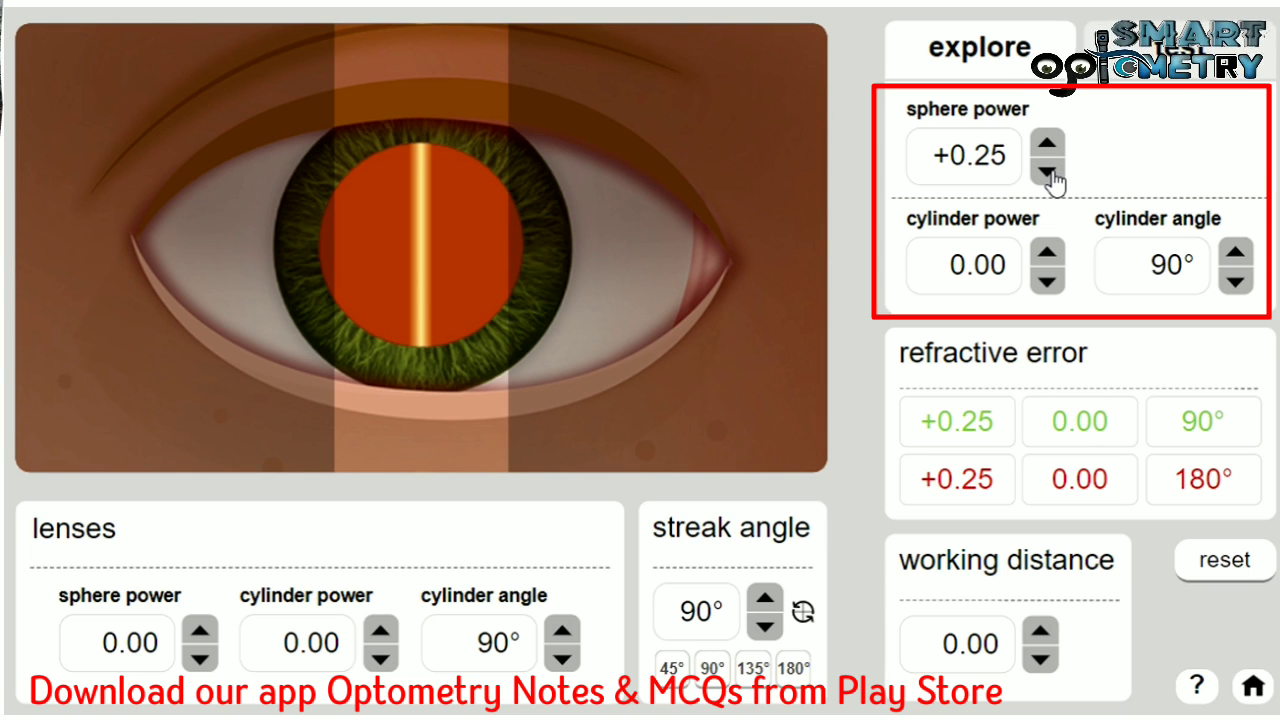
click(1050, 176)
click(1050, 176)
click(1050, 174)
click(1050, 174)
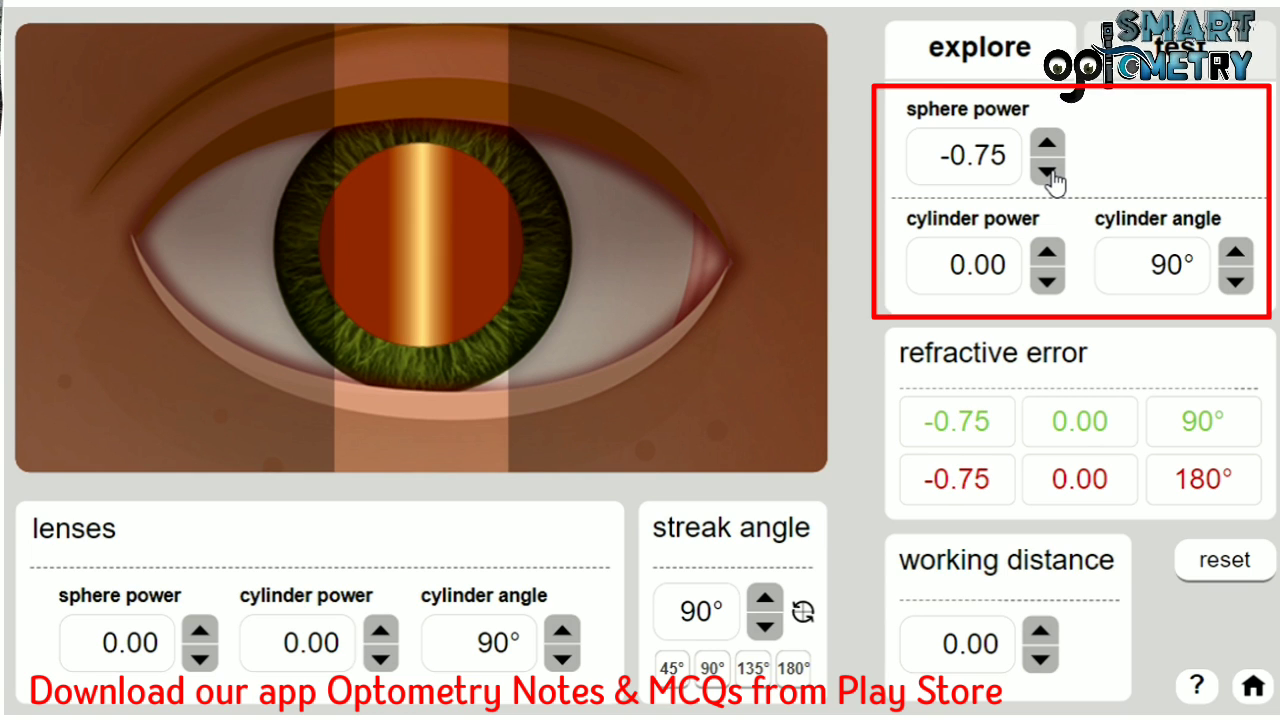
click(1050, 148)
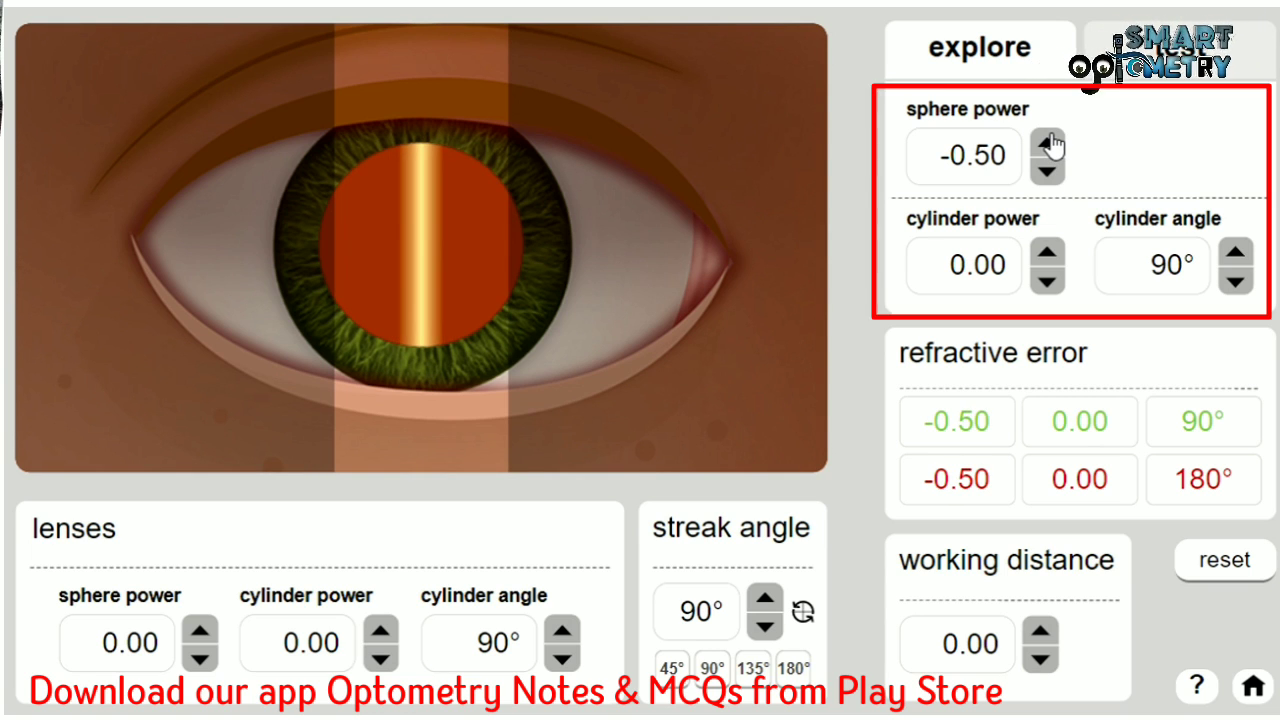
- Set the patient's cylinder to -0.50 with the axis at 90°
click(1049, 256)
click(1048, 282)
click(1048, 282)
click(1048, 282)
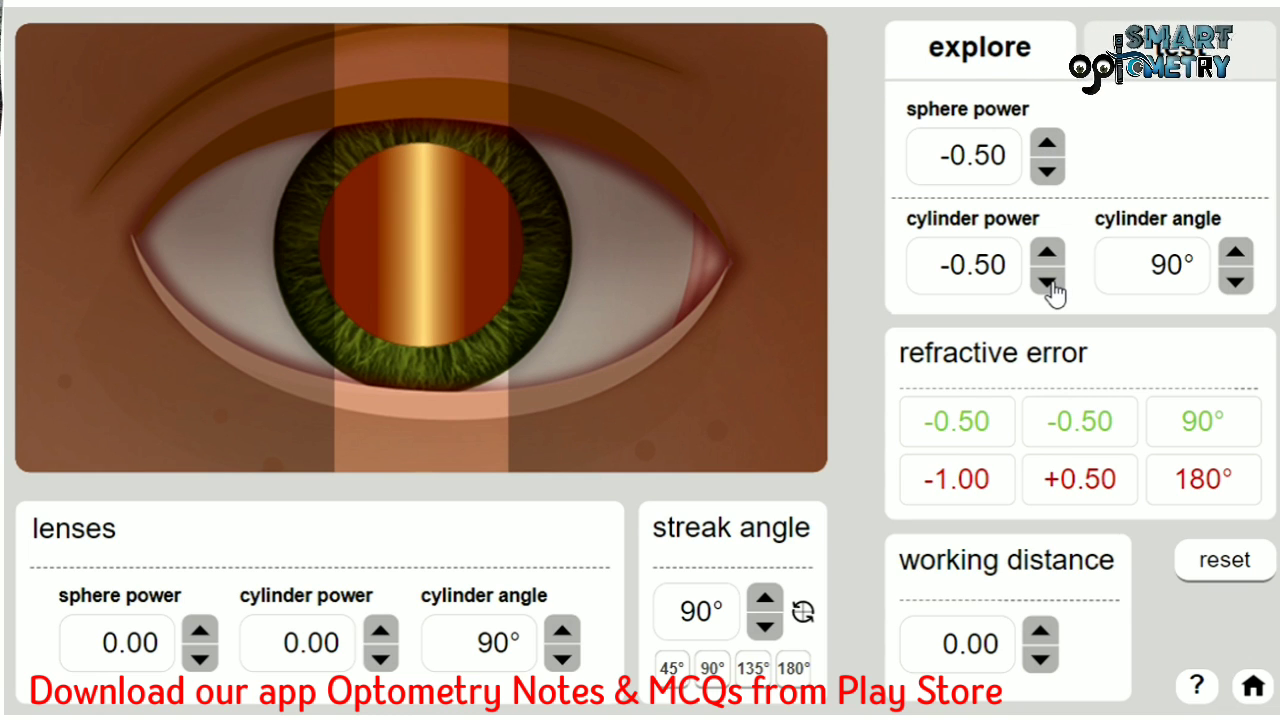
click(1236, 284)
click(1236, 284)
click(1236, 284)
click(1236, 284)
click(1238, 254)
click(1238, 254)
click(1238, 254)
click(1238, 254)
- Raise the working distance to +1.50
click(1040, 634)
click(1040, 634)
click(1040, 634)
click(1040, 634)
click(1036, 656)
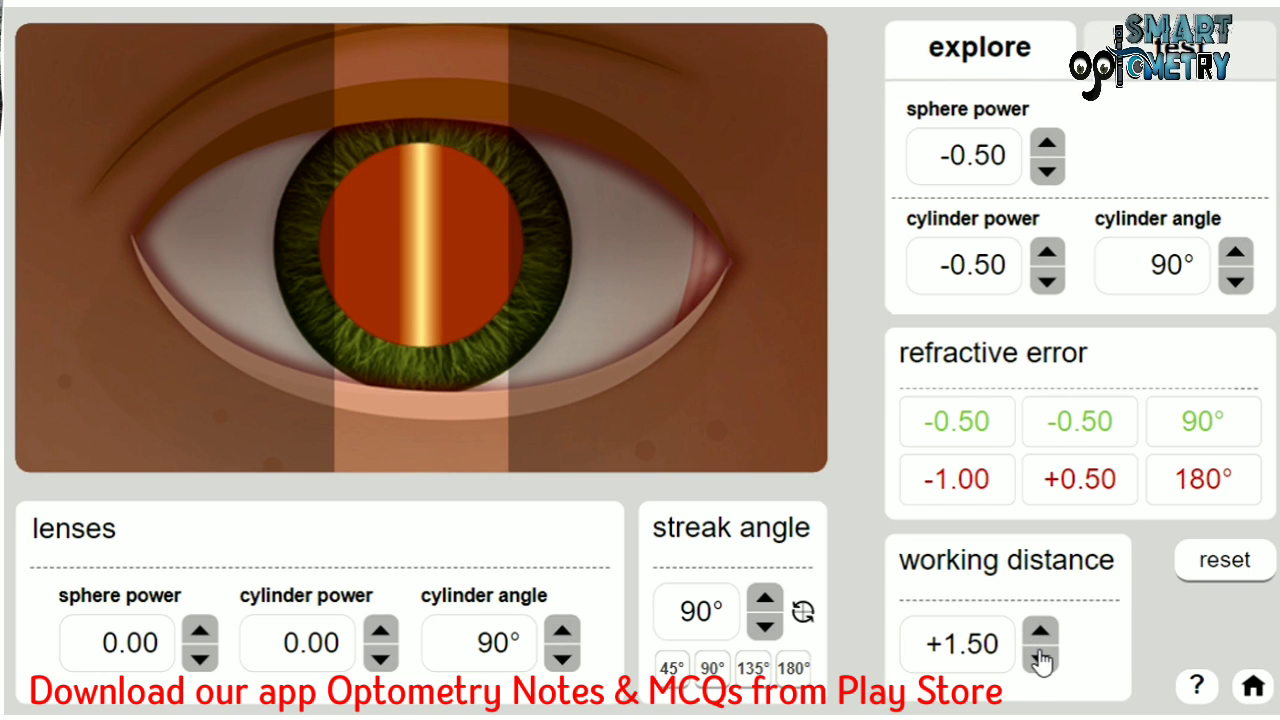
- Cycle the streak through the 45°, 90° and 135° presets, ending at 180°
click(673, 670)
click(712, 668)
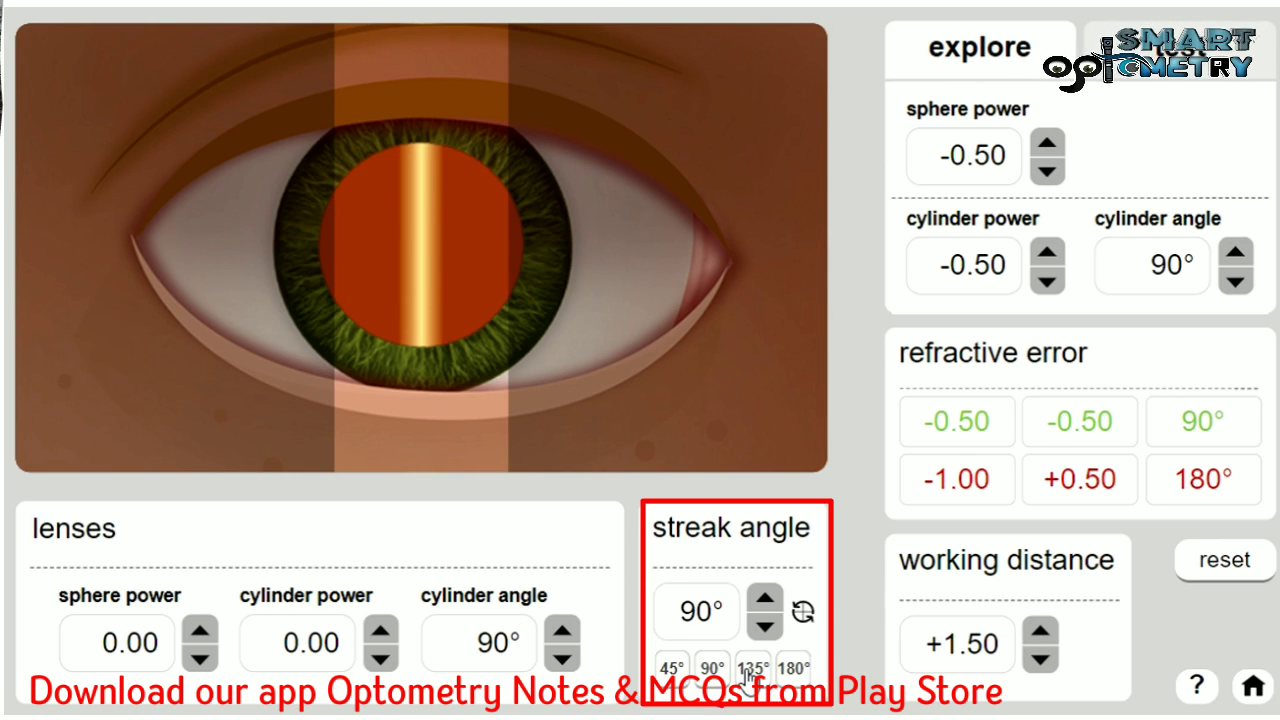
click(753, 668)
click(793, 668)
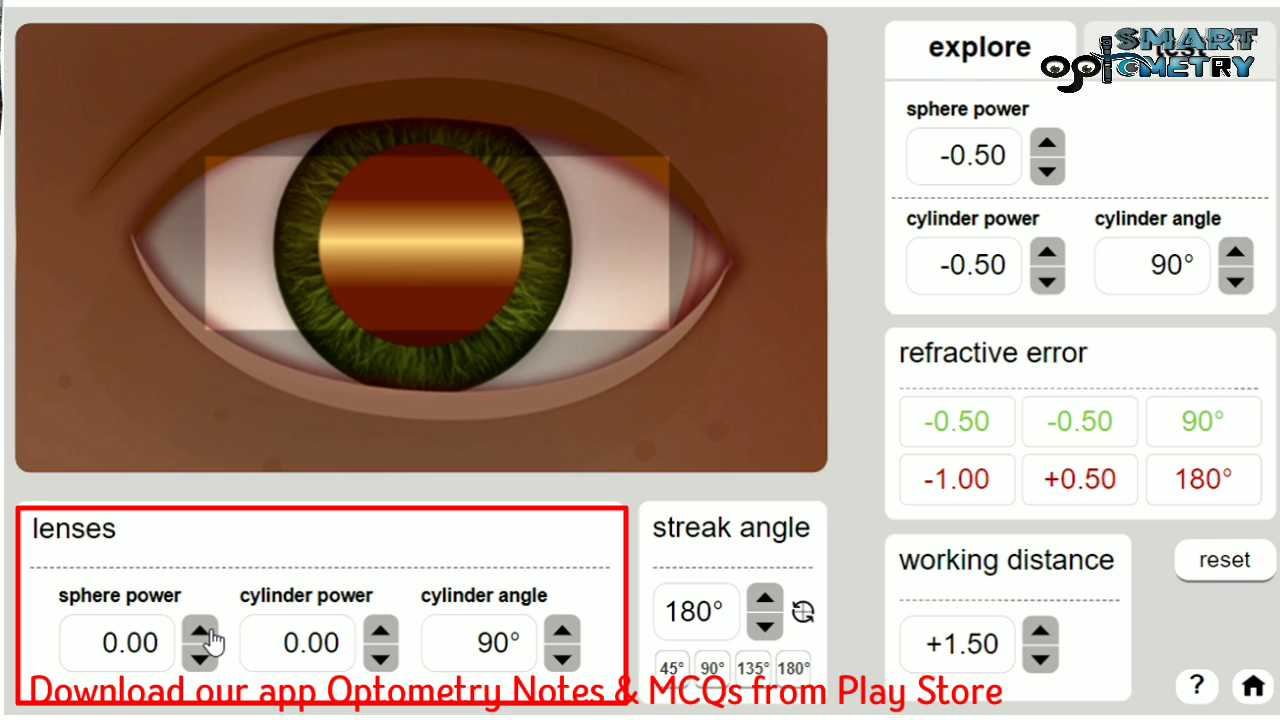
- Adjust the sphere lens until it reads +1.00
click(201, 634)
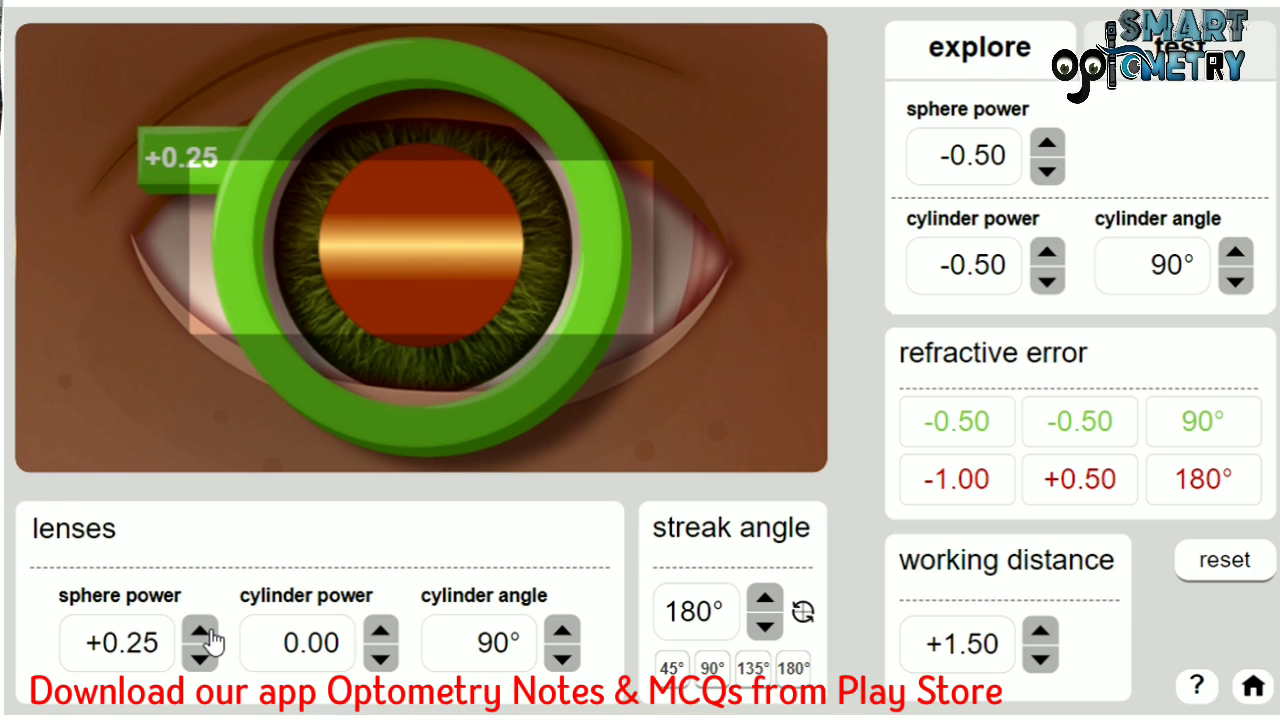
click(201, 634)
click(201, 634)
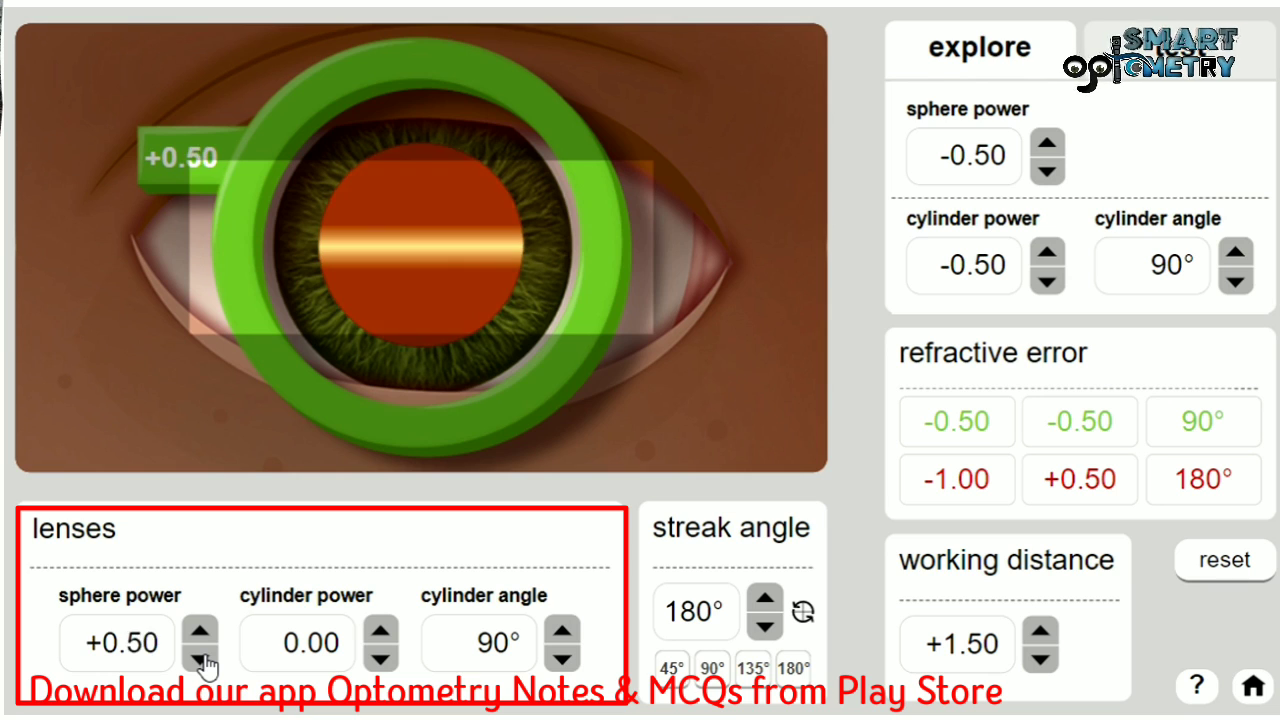
click(201, 660)
click(201, 658)
click(201, 658)
click(201, 658)
click(201, 658)
click(201, 638)
click(201, 638)
click(201, 638)
click(201, 638)
click(201, 638)
click(201, 638)
click(201, 638)
click(201, 638)
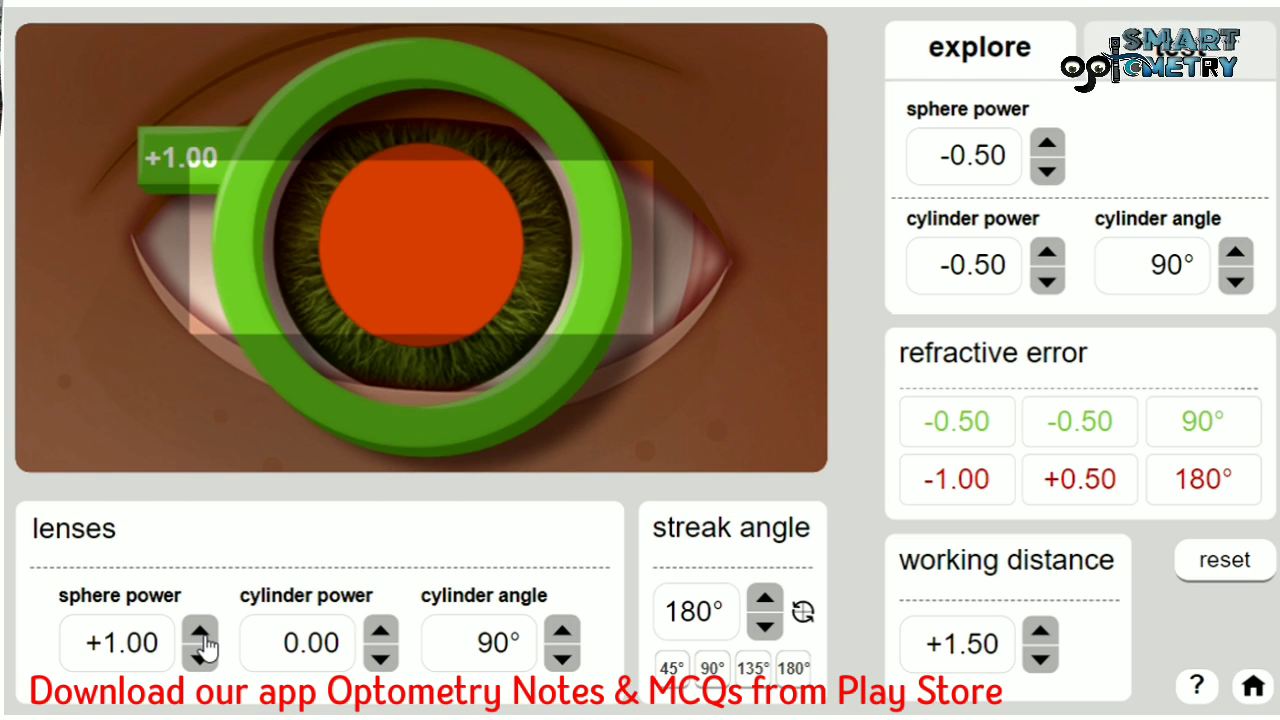
- Turn the streak vertical at 90° and set the cylinder lens to -0.50
click(712, 668)
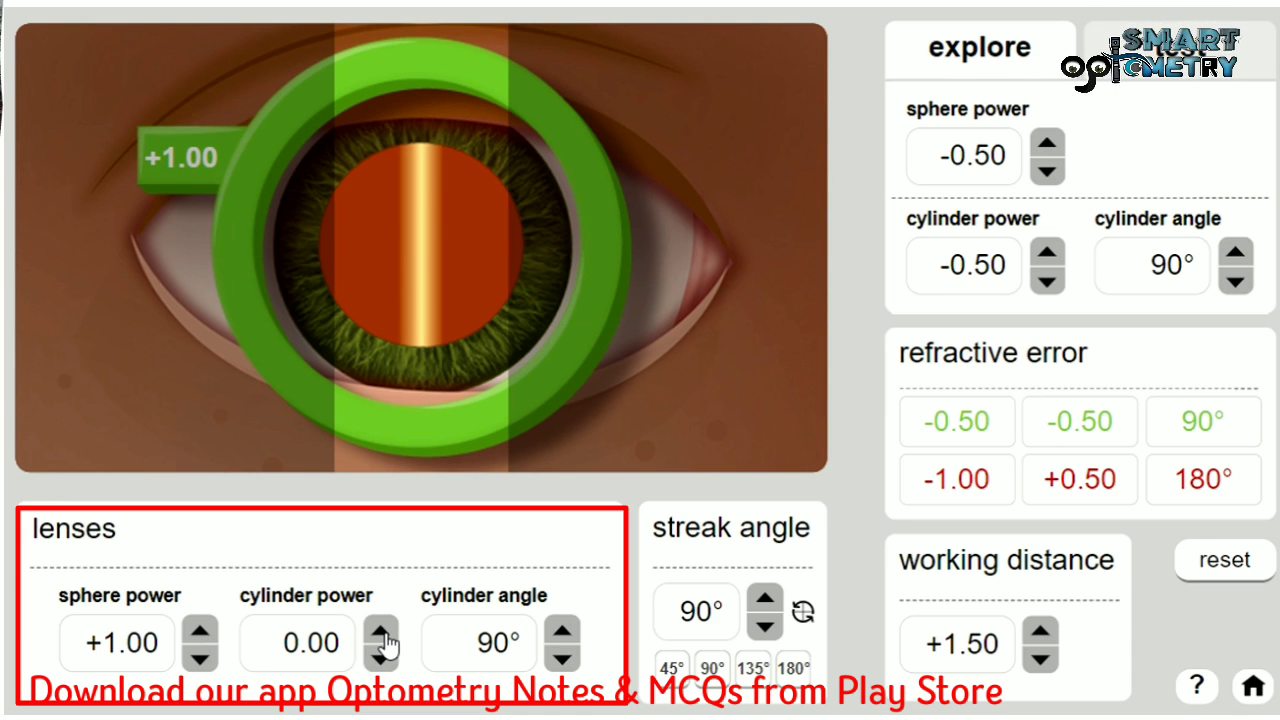
click(383, 635)
click(383, 635)
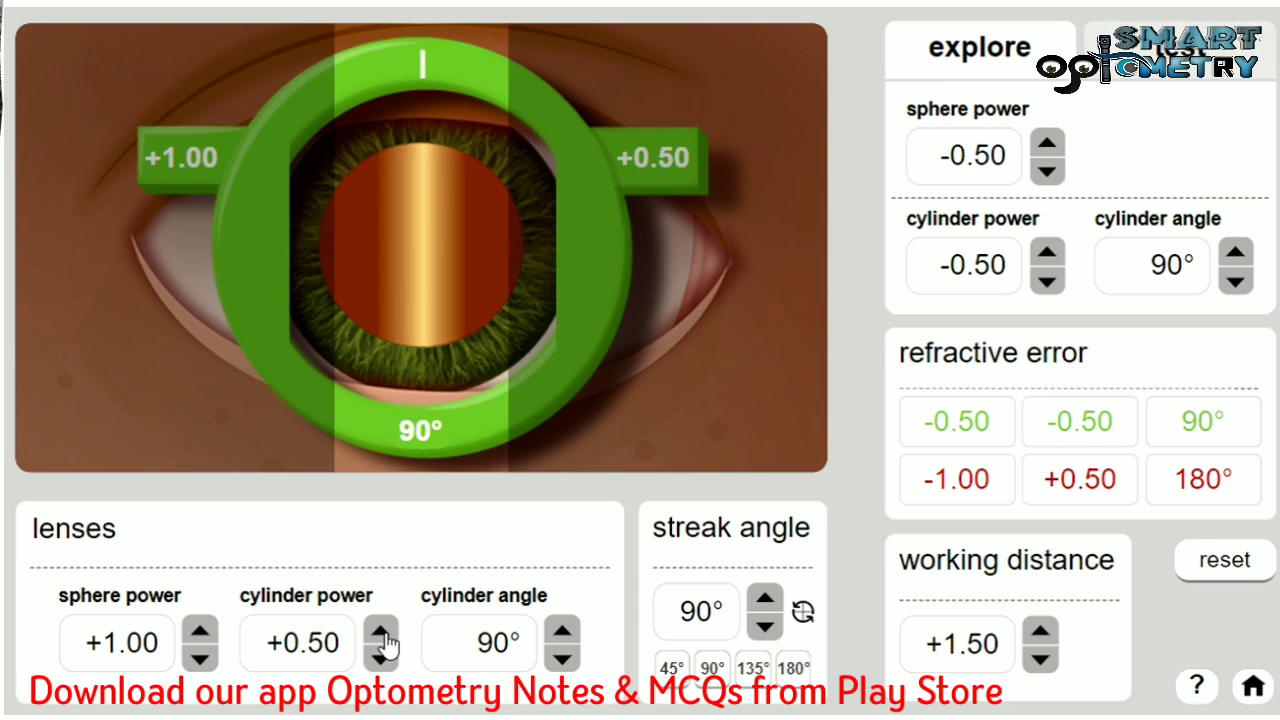
click(383, 635)
click(381, 660)
click(381, 660)
click(381, 660)
click(381, 660)
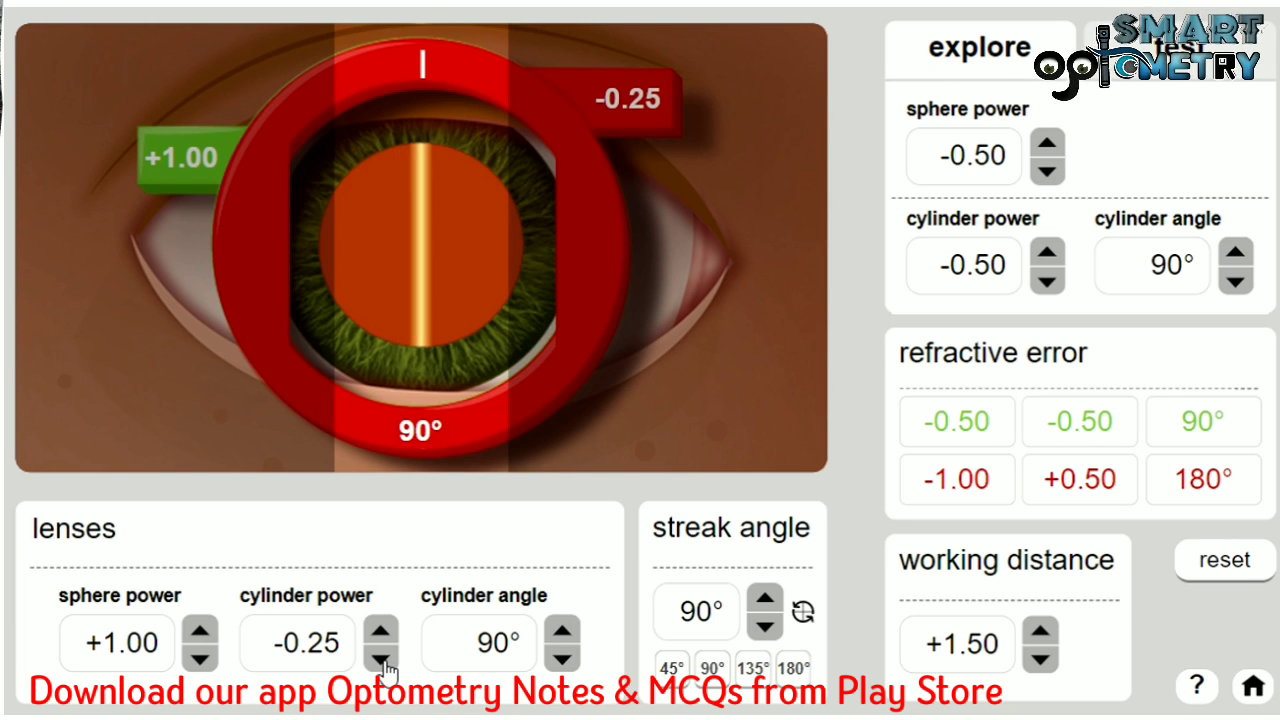
click(381, 660)
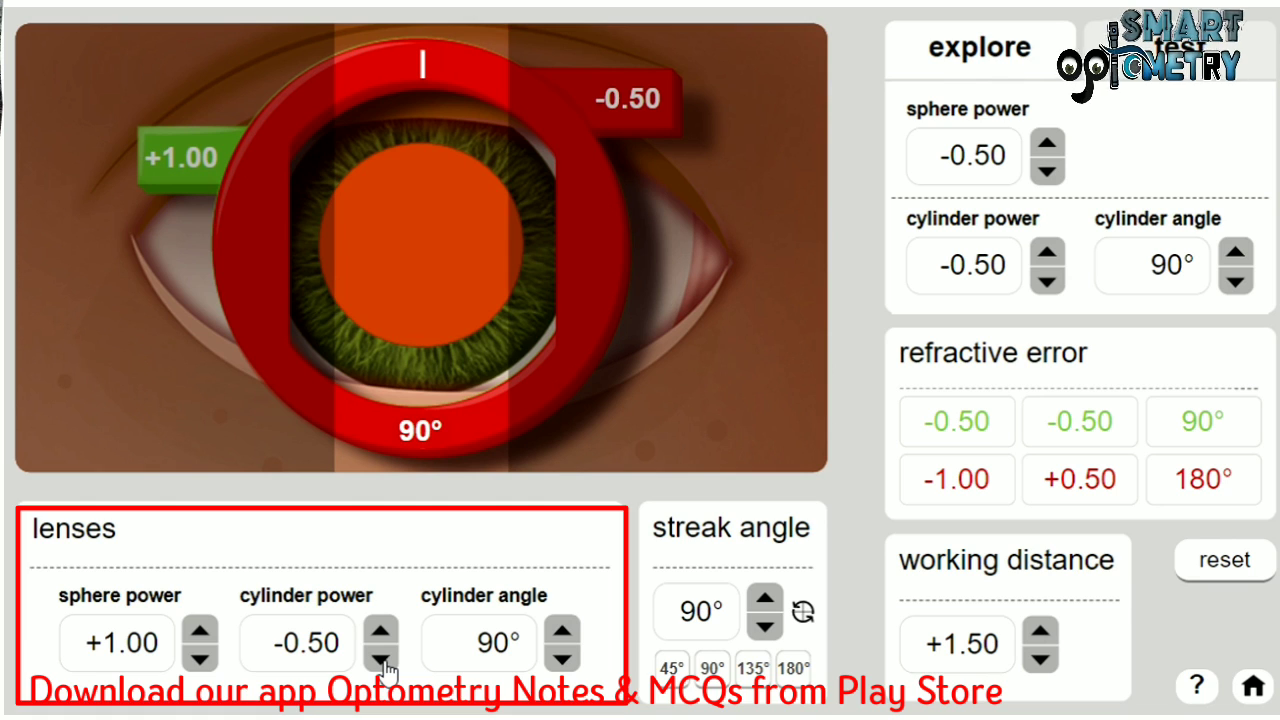
- Try the cylinder lens axis at 70°, then return it to 90°
click(564, 662)
click(564, 660)
click(563, 632)
click(563, 632)
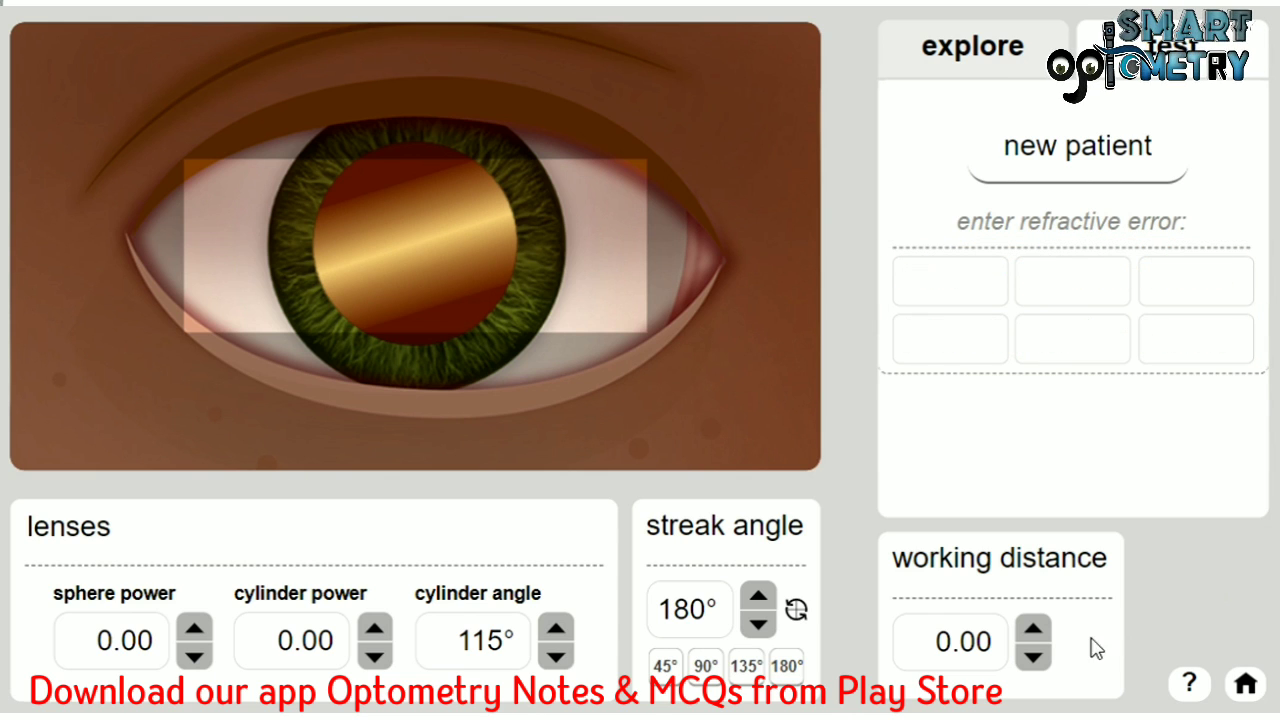
- Set the working distance to +1.50
click(1035, 631)
click(1035, 631)
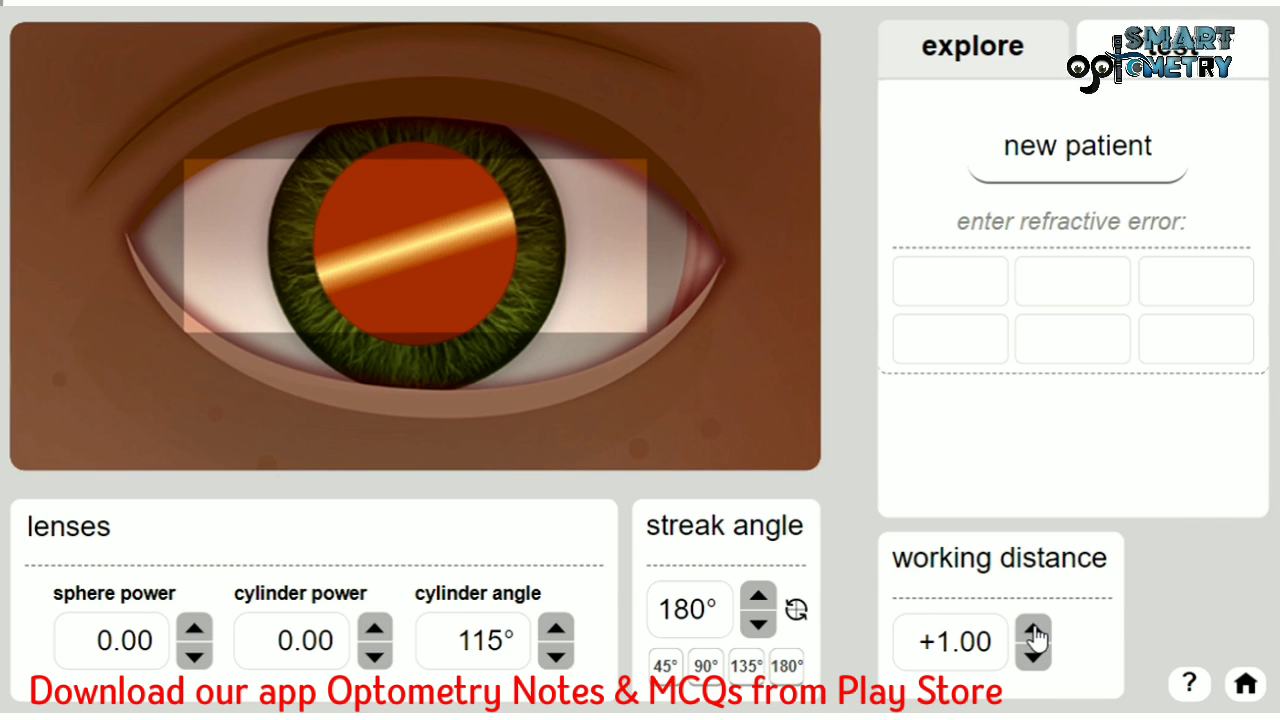
click(1035, 631)
click(1035, 632)
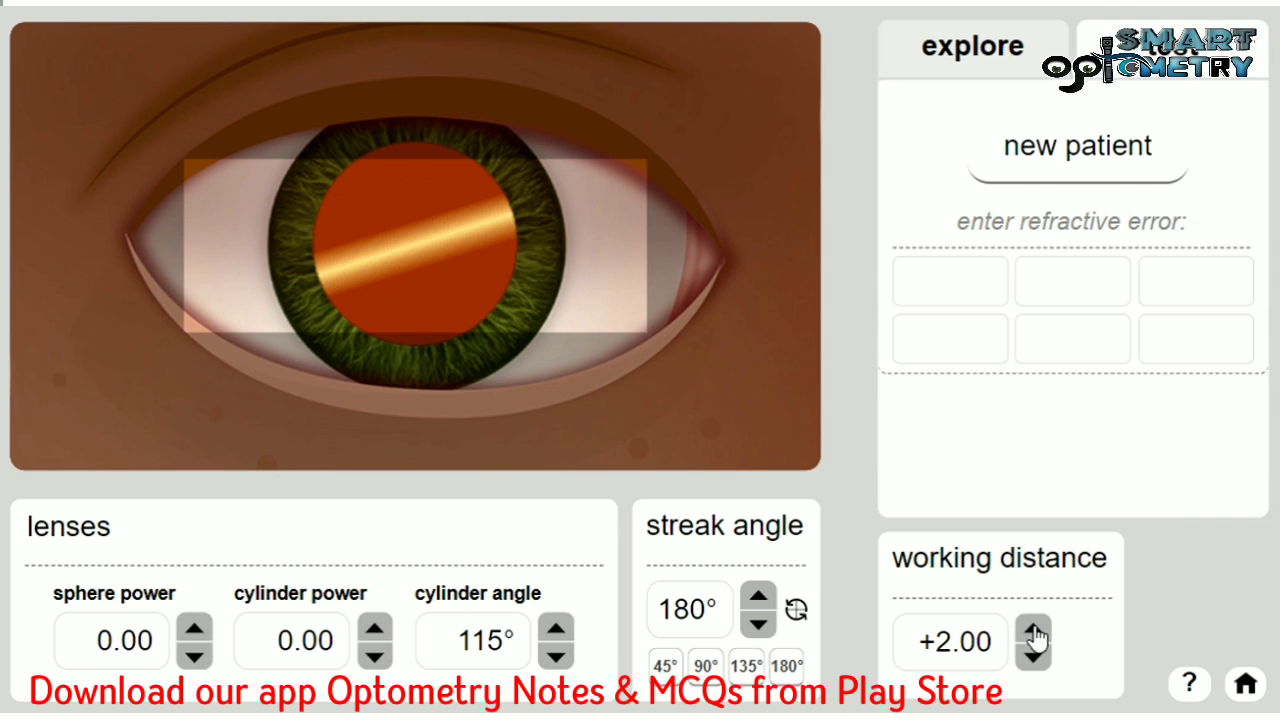
click(1040, 660)
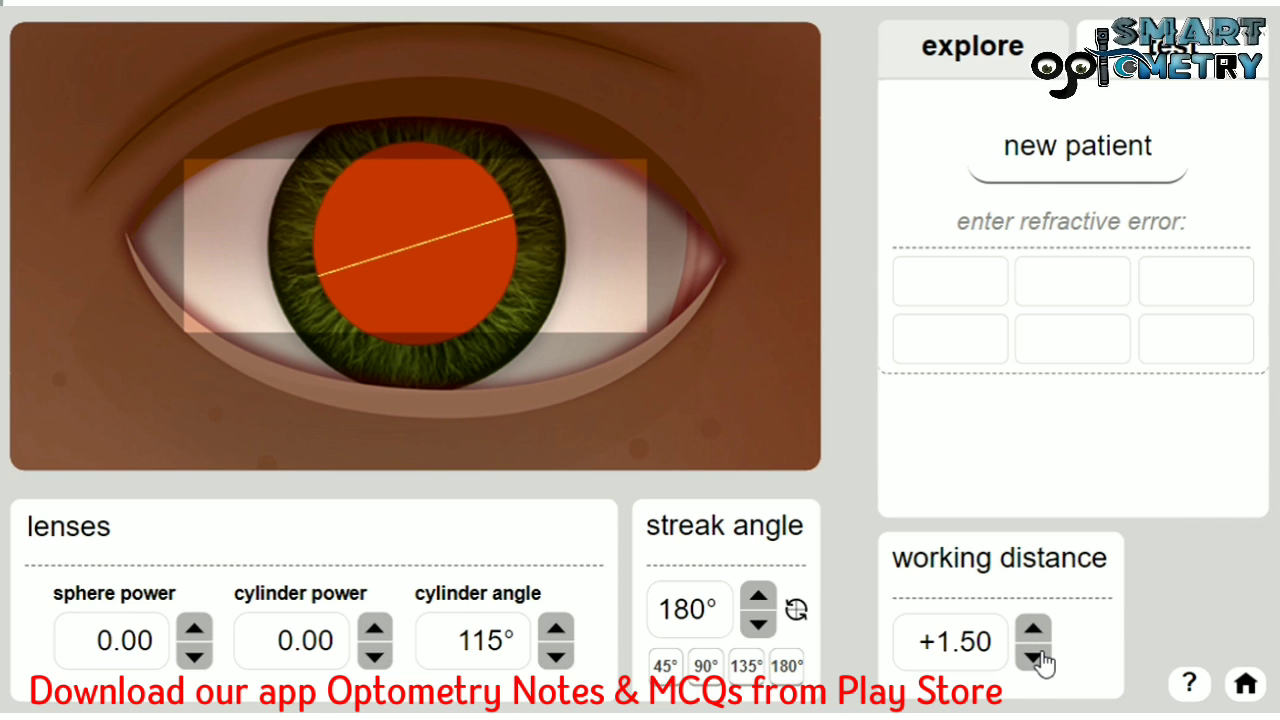
- Step the streak through the 45°, 90°, 135° and 180° presets
click(666, 668)
click(706, 668)
click(746, 668)
click(790, 670)
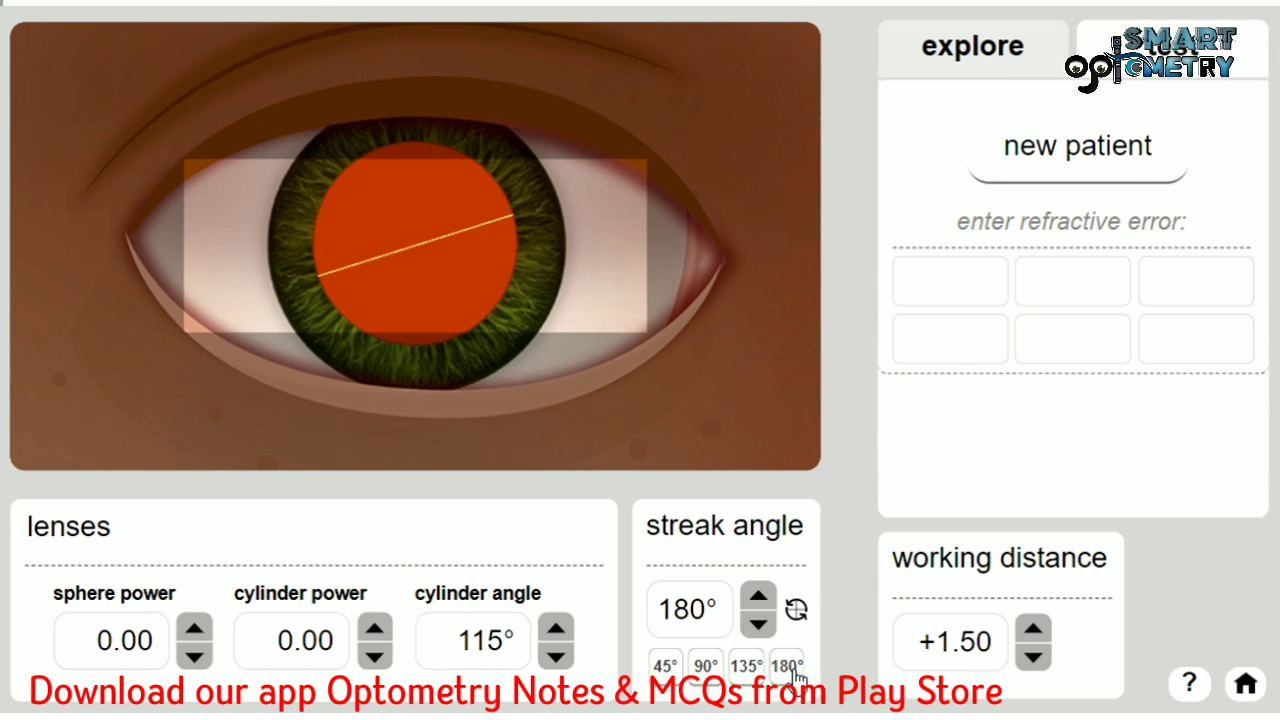
- Rotate the streak to 25° to match the oblique reflex
click(768, 598)
click(768, 598)
click(768, 598)
click(768, 598)
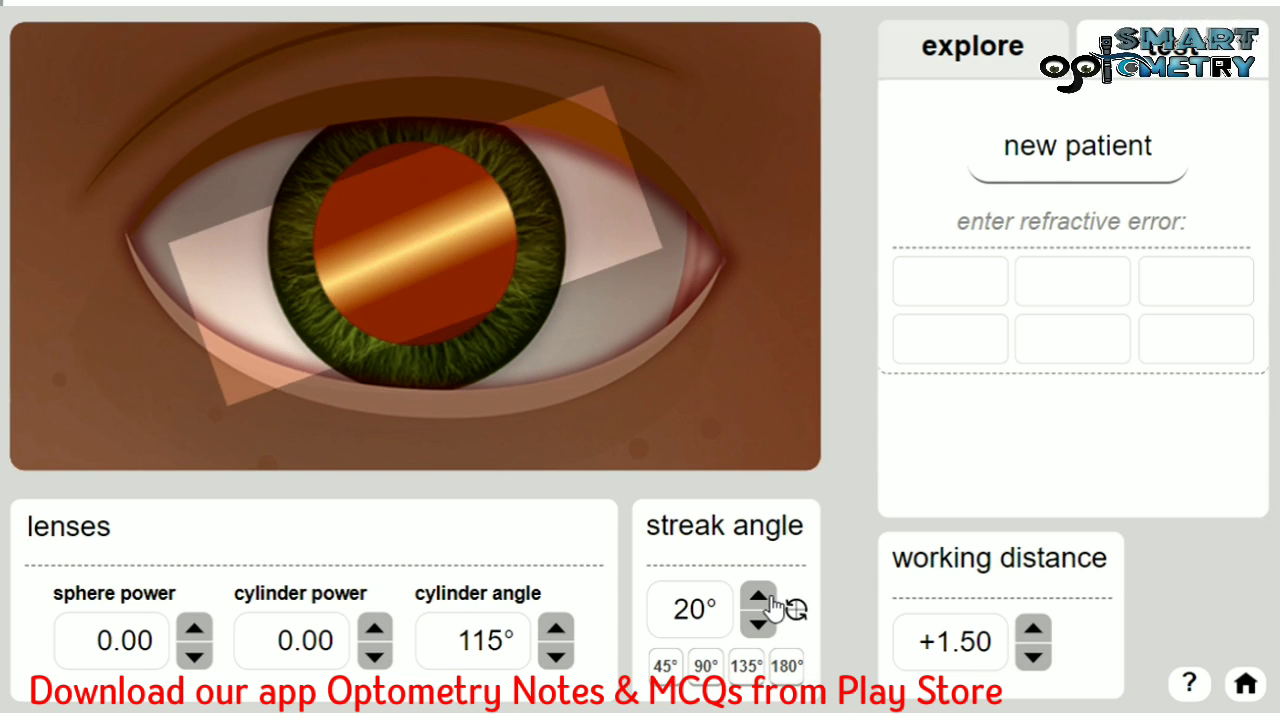
click(768, 598)
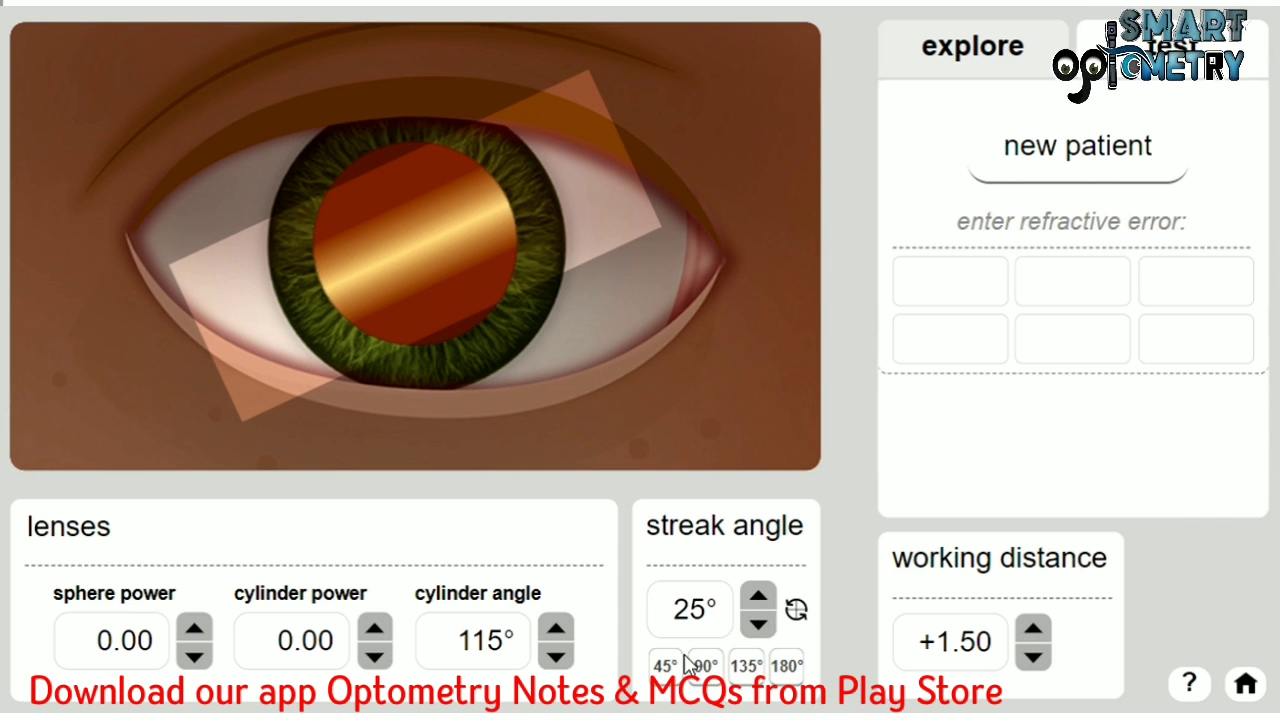
click(758, 602)
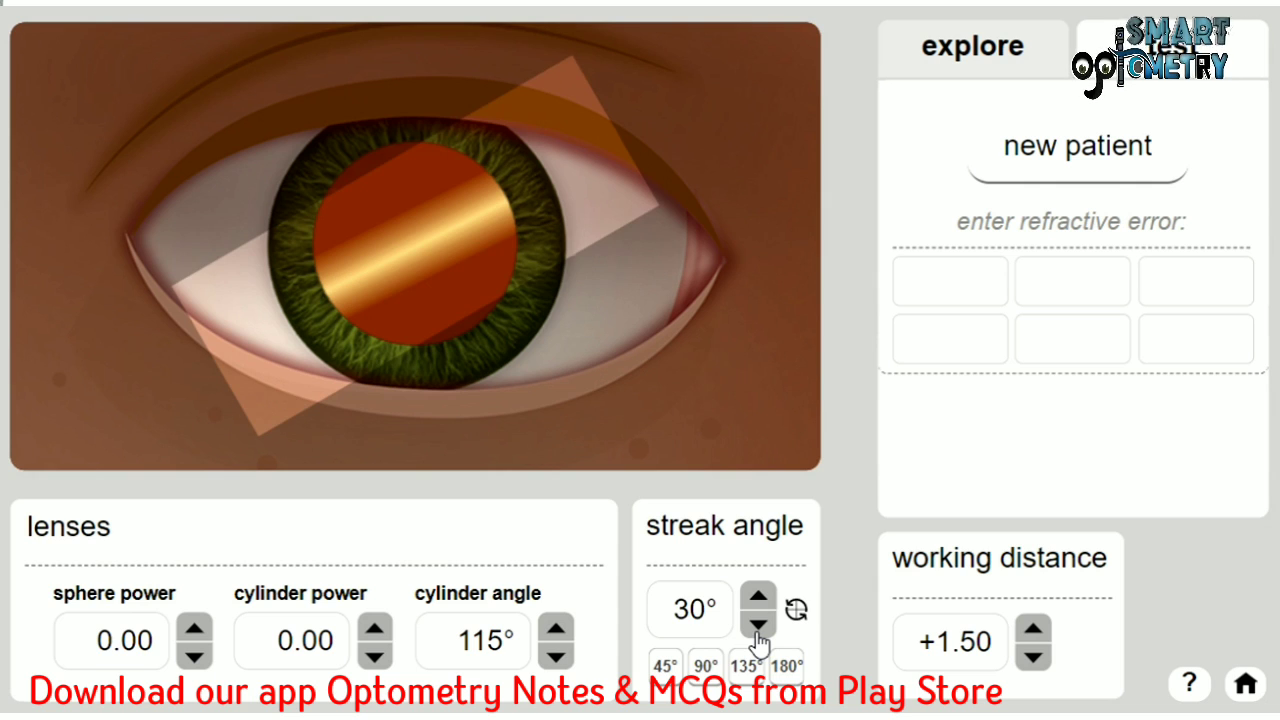
click(758, 630)
click(758, 628)
click(758, 600)
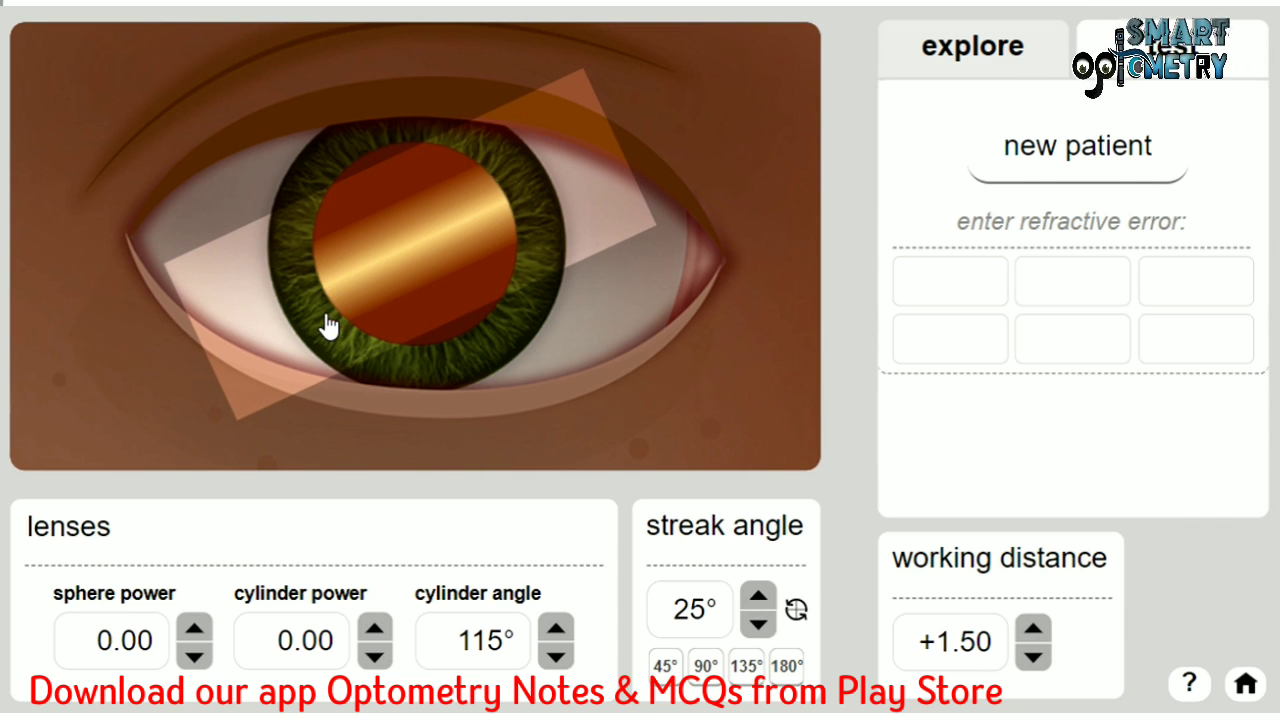
- Bring the sphere lens to +1.00 to neutralize the reflex
click(193, 630)
click(193, 630)
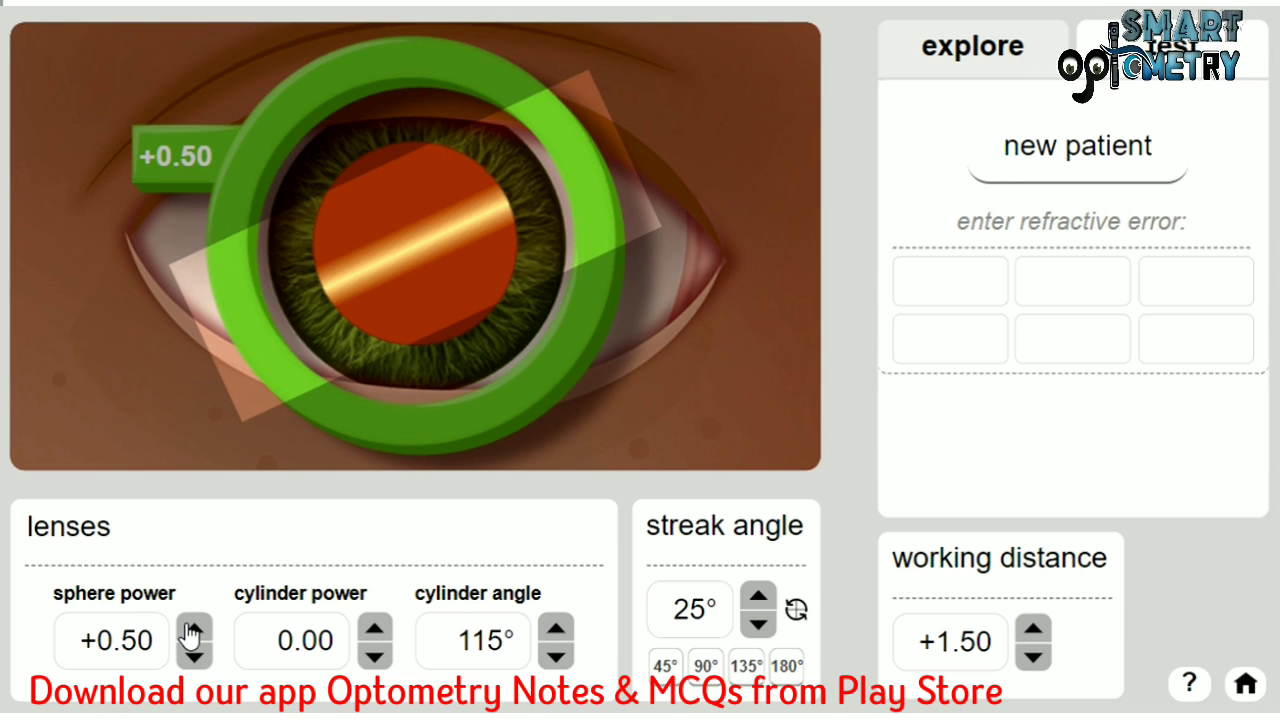
click(193, 630)
click(193, 656)
double_click(194, 656)
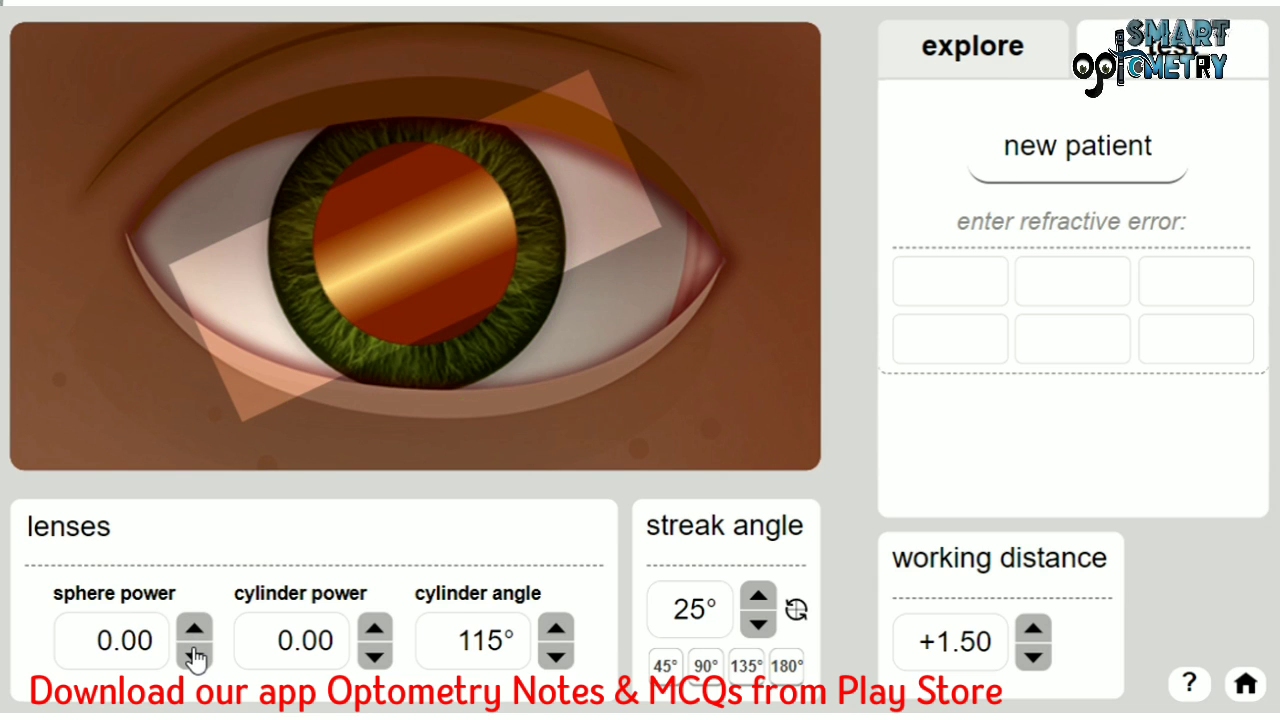
click(193, 656)
double_click(193, 656)
double_click(193, 630)
triple_click(194, 630)
double_click(193, 630)
click(203, 658)
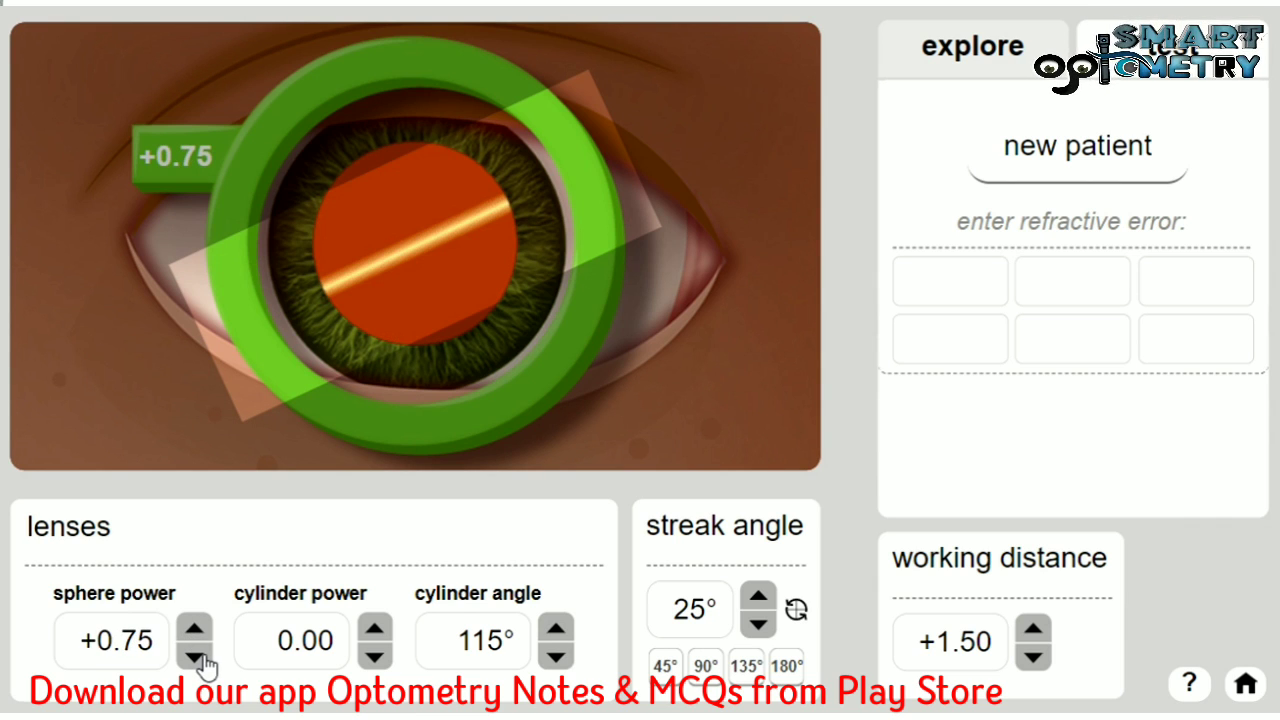
click(196, 634)
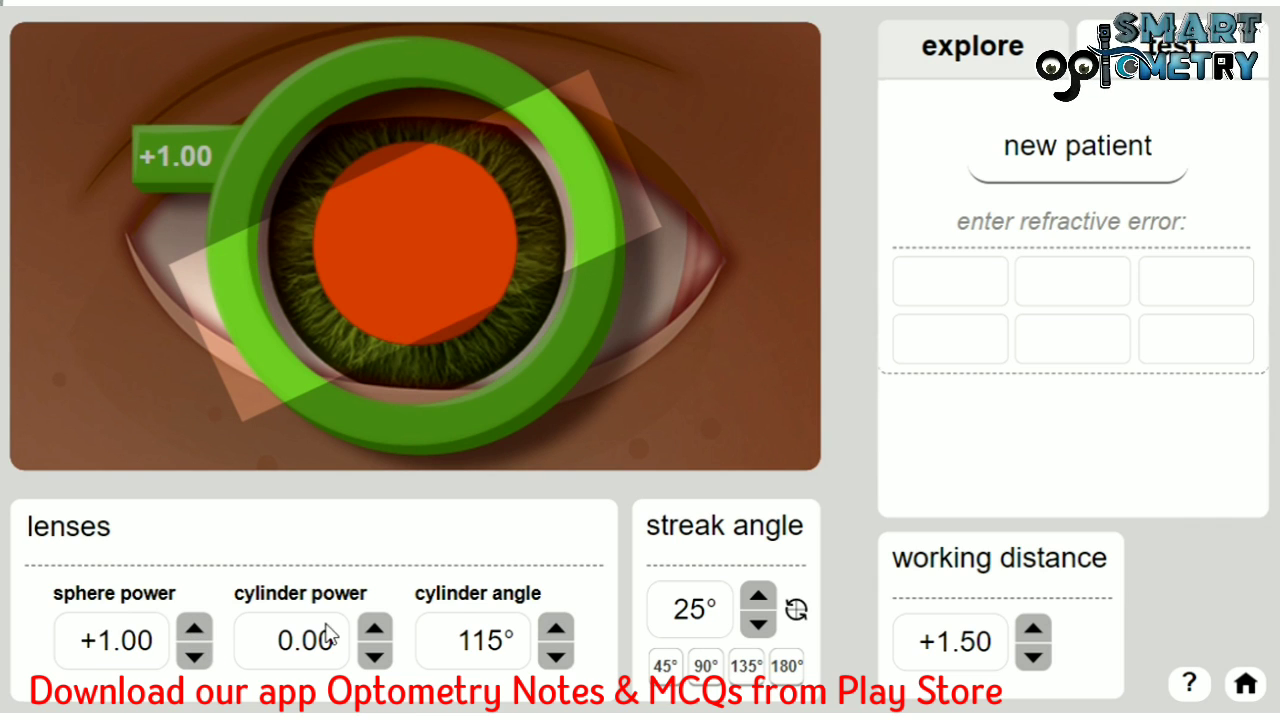
- Rotate the streak angle to 115°
click(707, 666)
click(759, 600)
double_click(759, 600)
triple_click(759, 600)
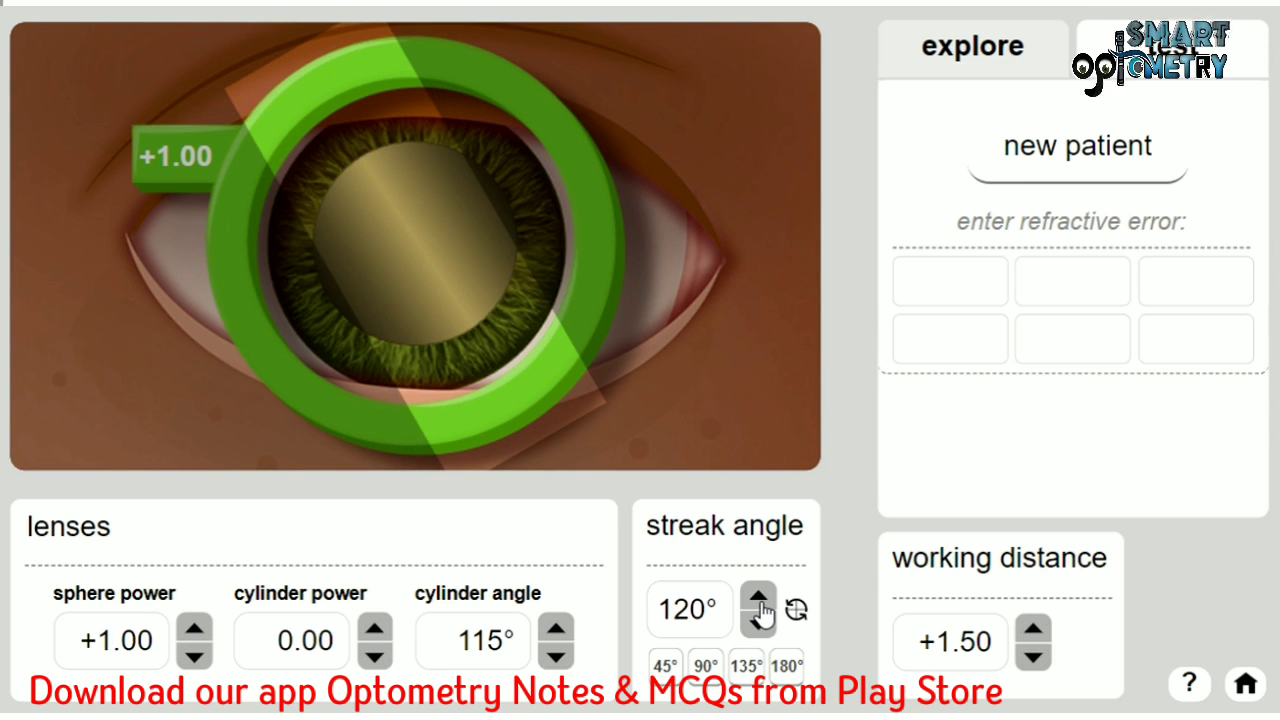
click(759, 624)
- Lower the cylinder lens to -3.50 at 115°
click(376, 630)
click(376, 630)
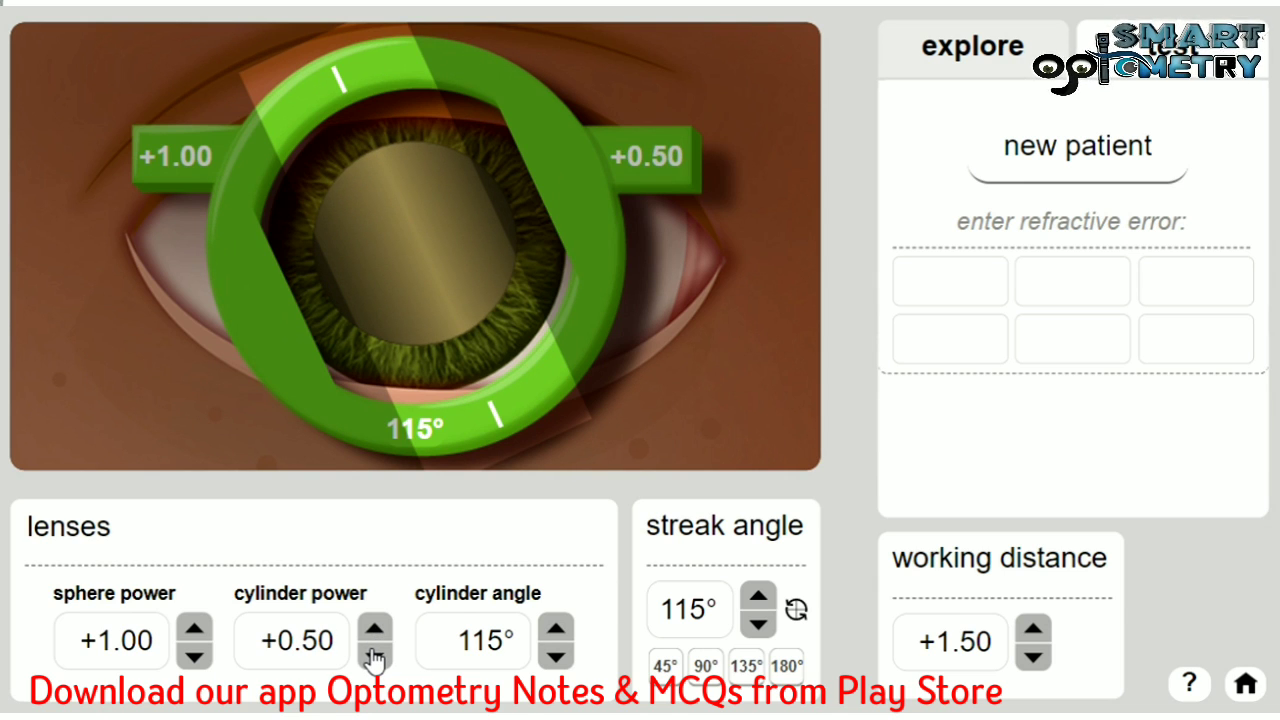
triple_click(375, 656)
click(375, 656)
drag(375, 656, 375, 656)
click(375, 656)
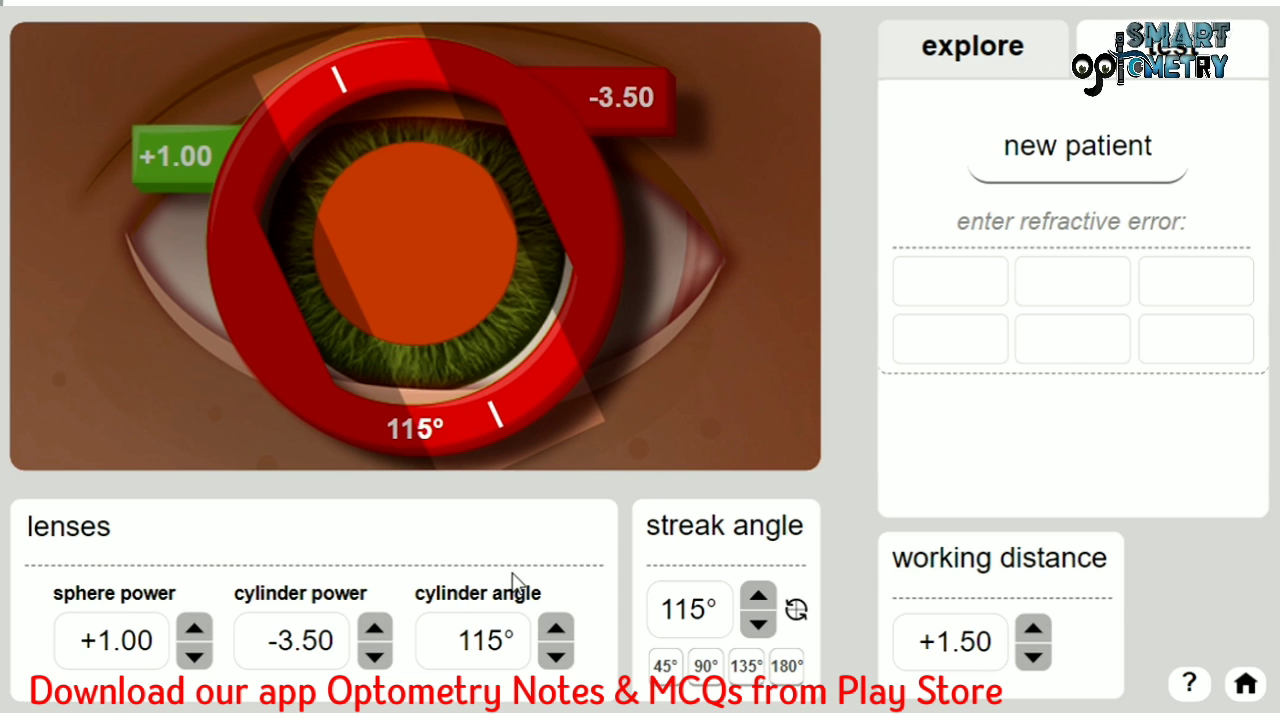
click(556, 628)
click(556, 628)
click(556, 628)
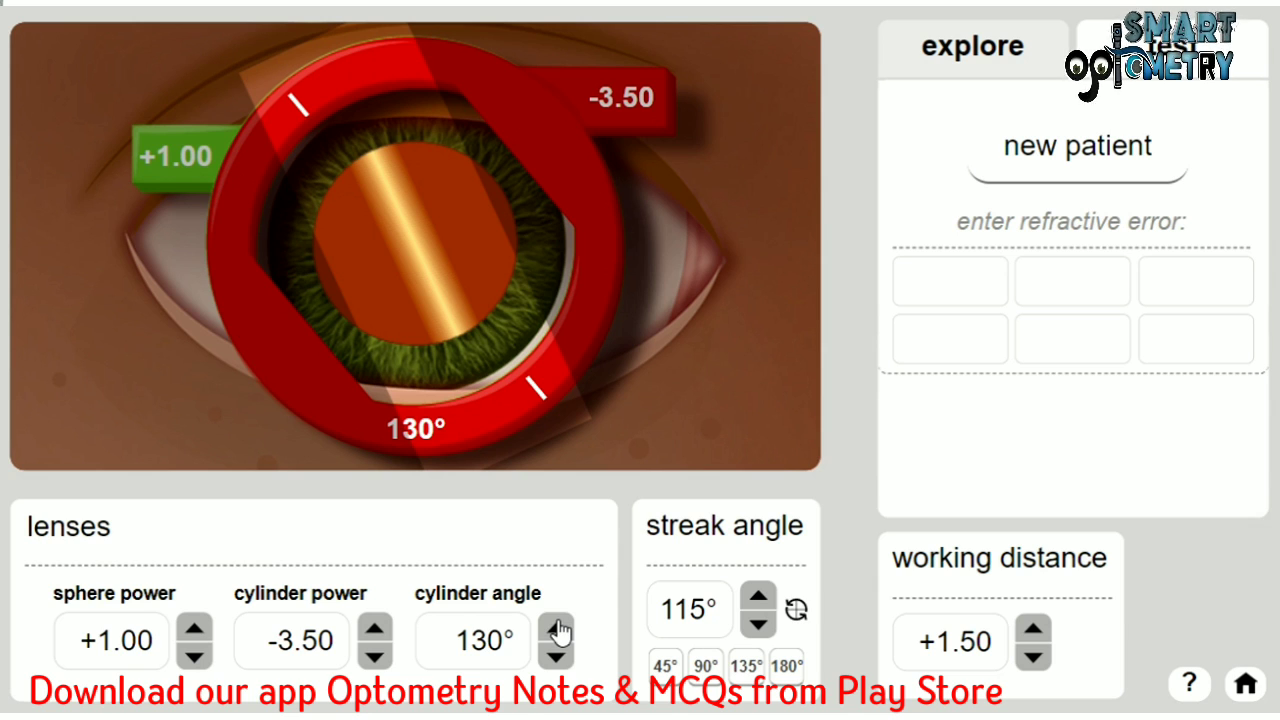
click(556, 657)
click(556, 657)
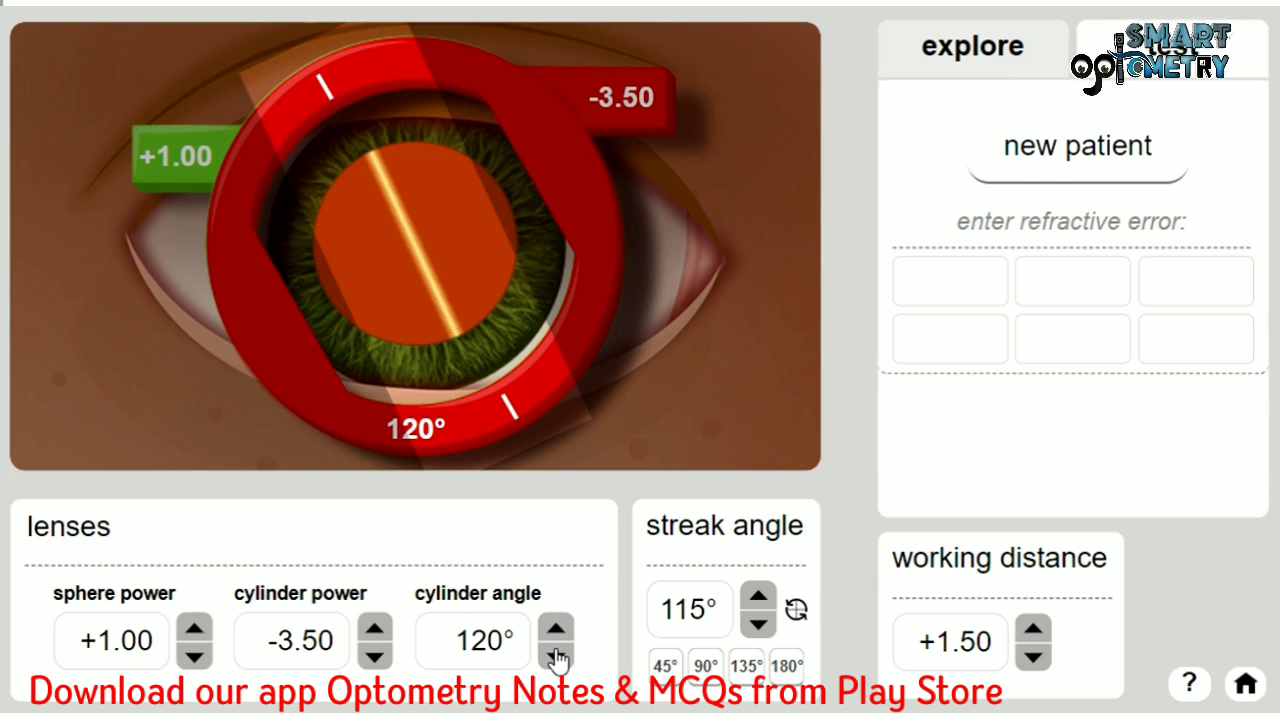
click(556, 657)
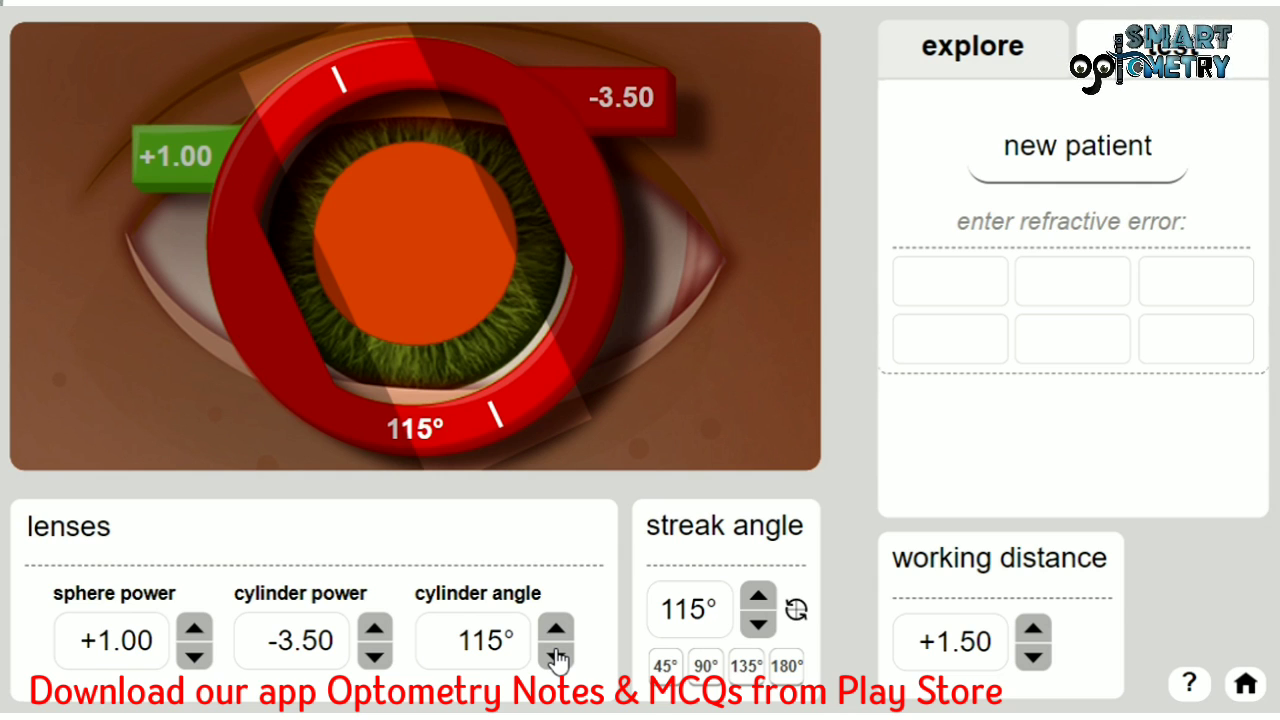
click(958, 287)
- Enter the refractive error -0.50 / -3.50 × 115
text(-0)
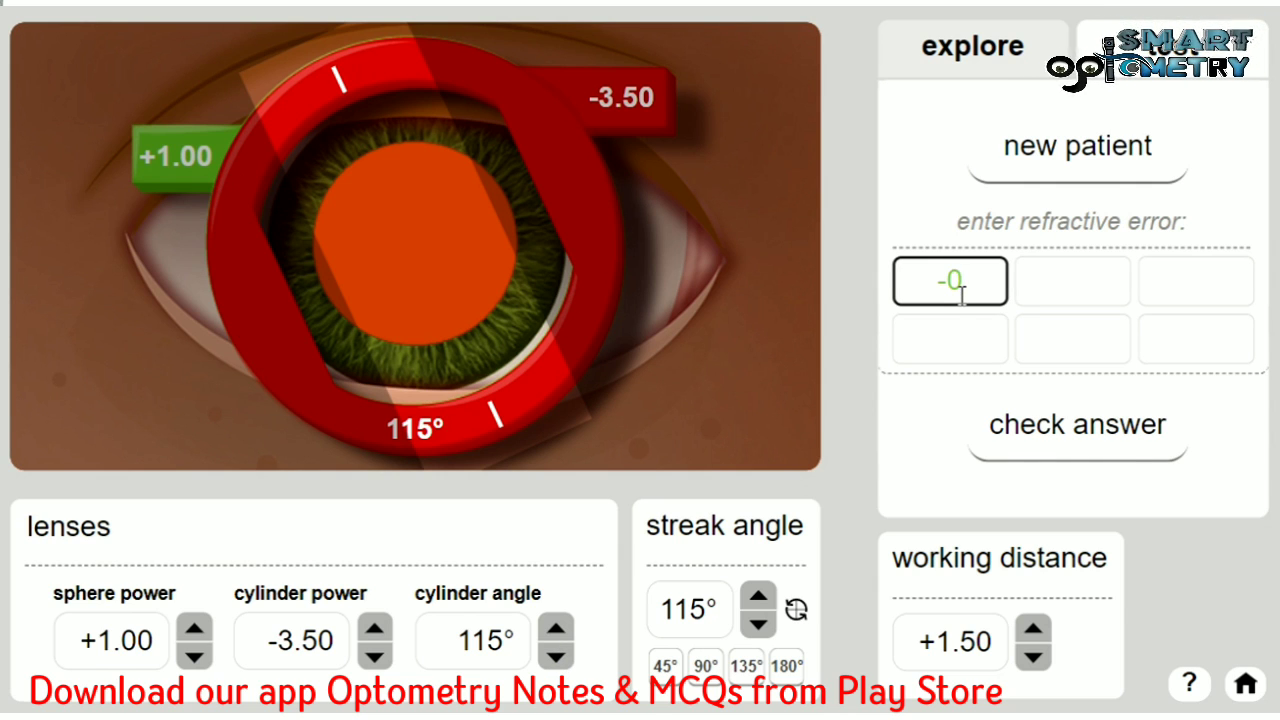
text(.50)
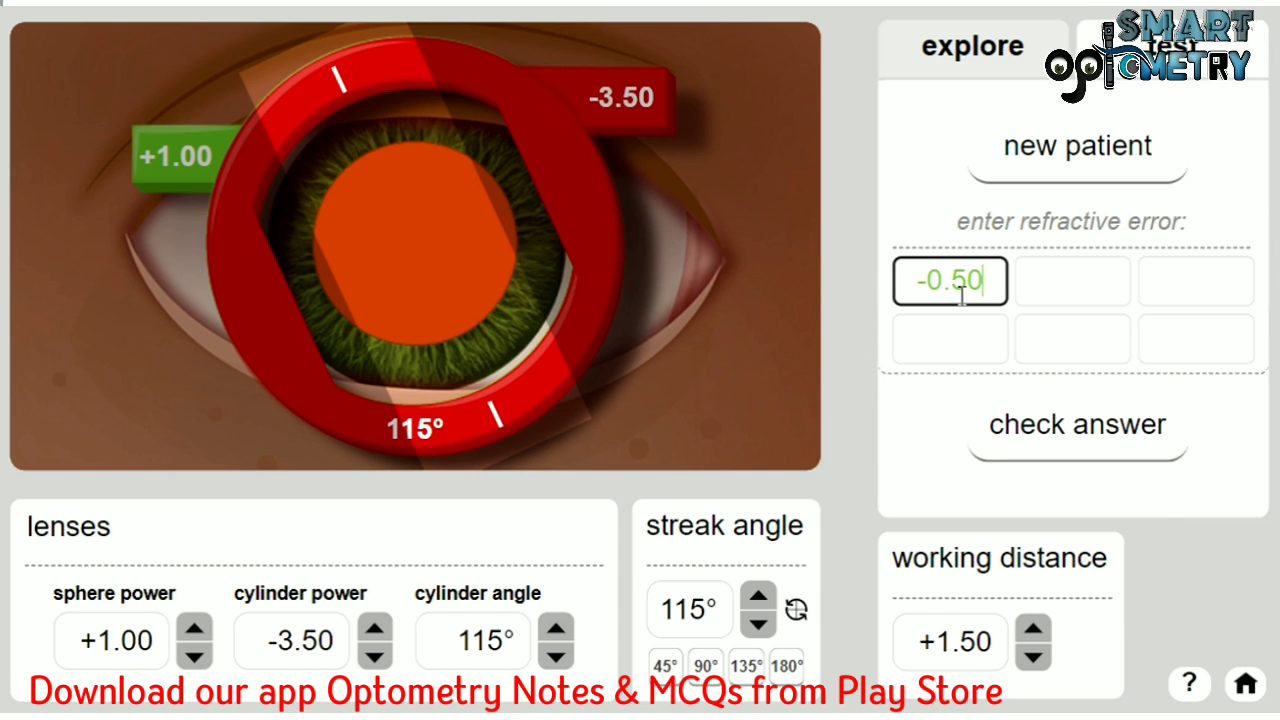
click(1066, 284)
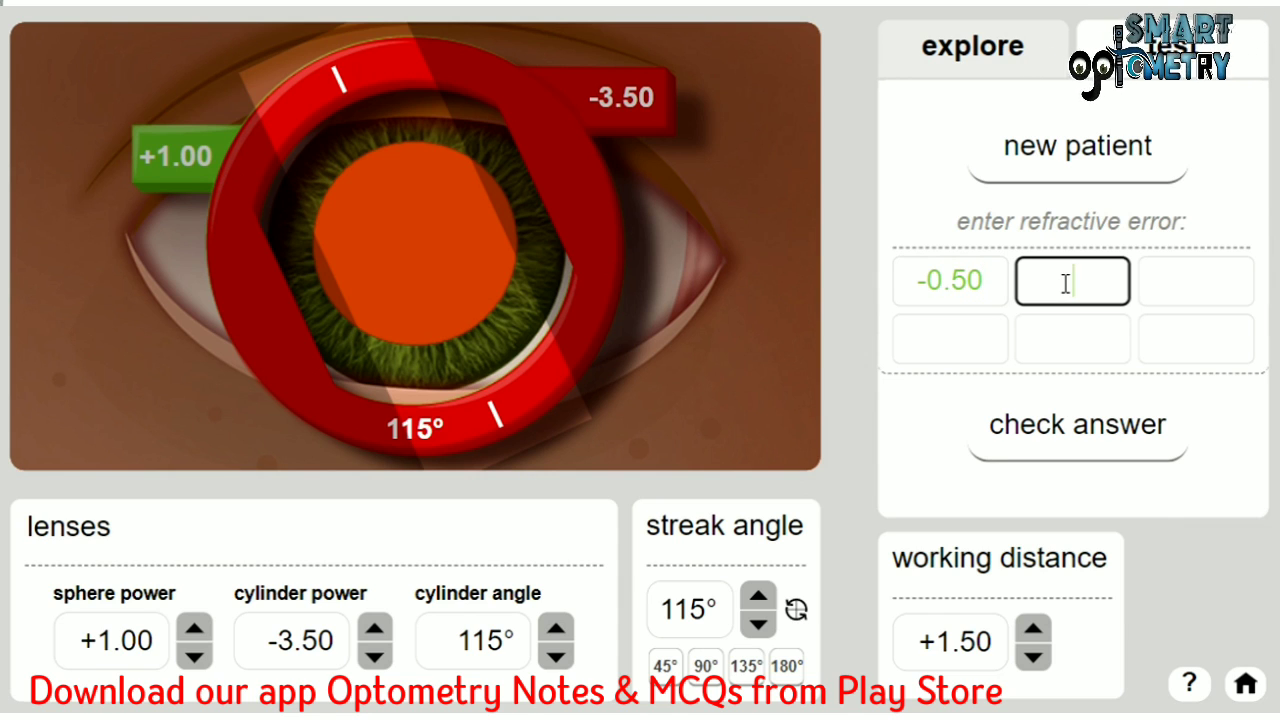
text(-3.50)
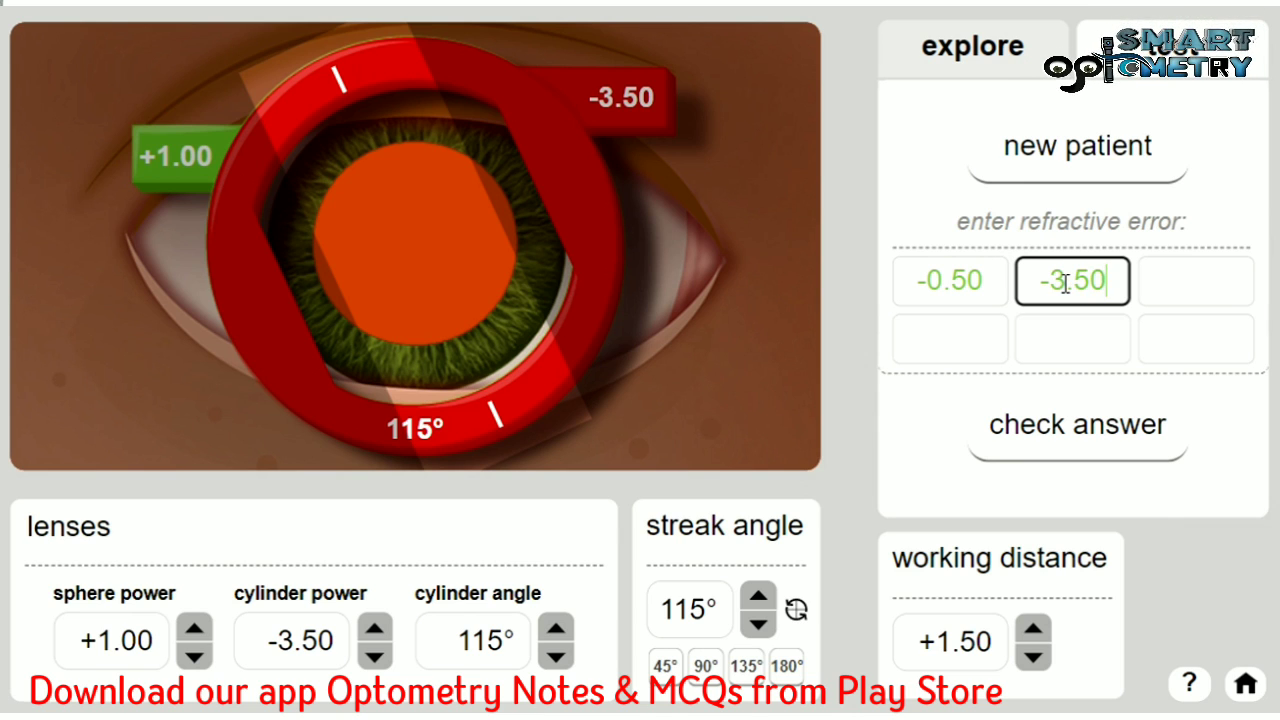
click(1158, 287)
text(115)
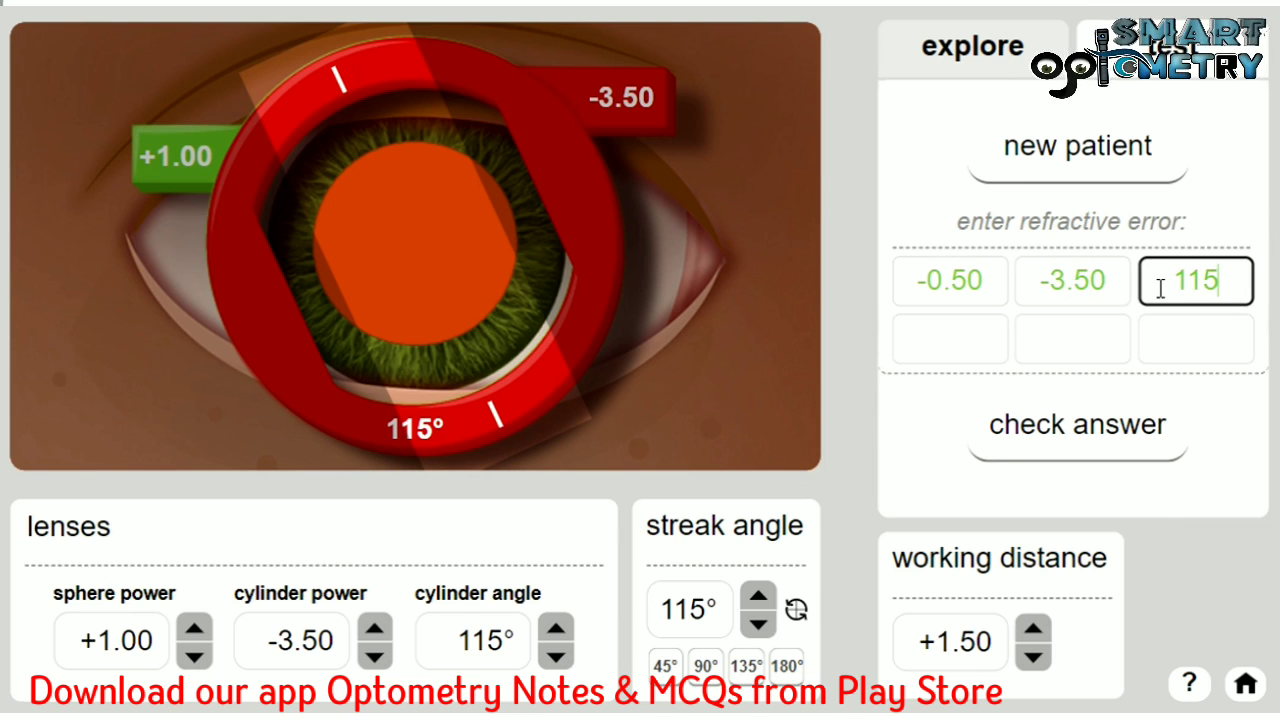
- Enter the transposed sphere -4.0 and cylinder +3.50
click(930, 350)
text(-)
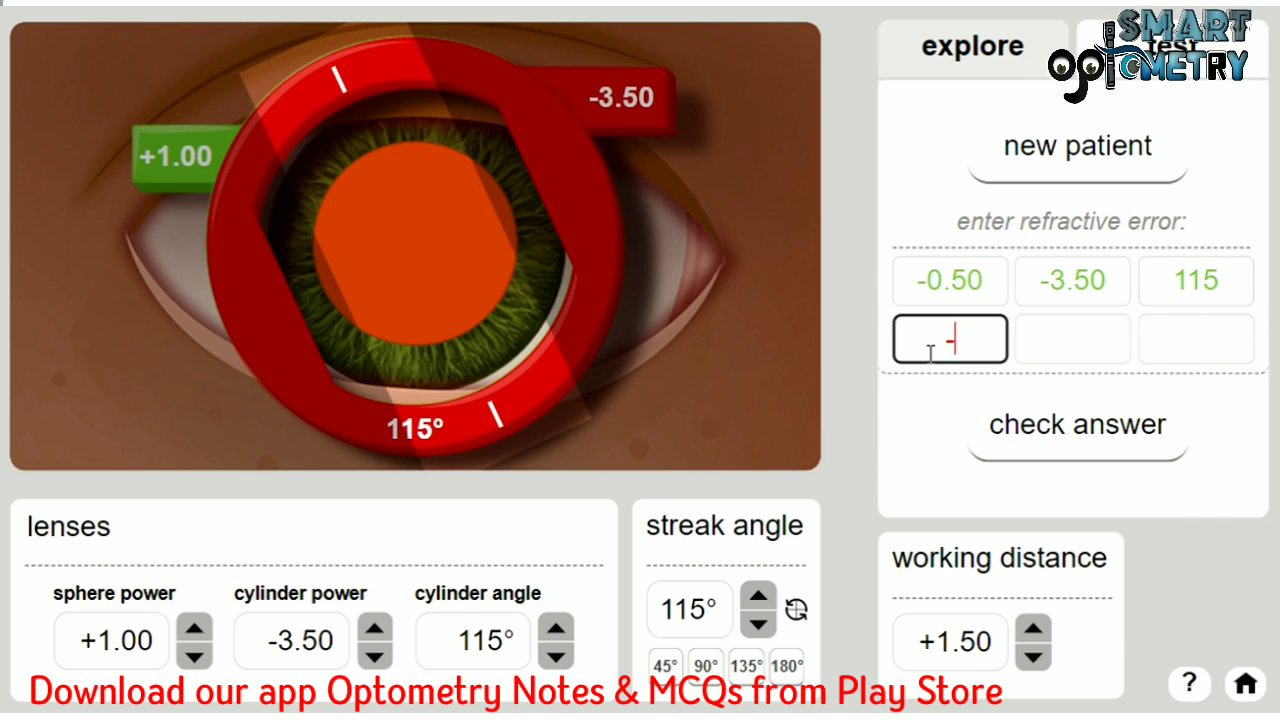
text(4.0)
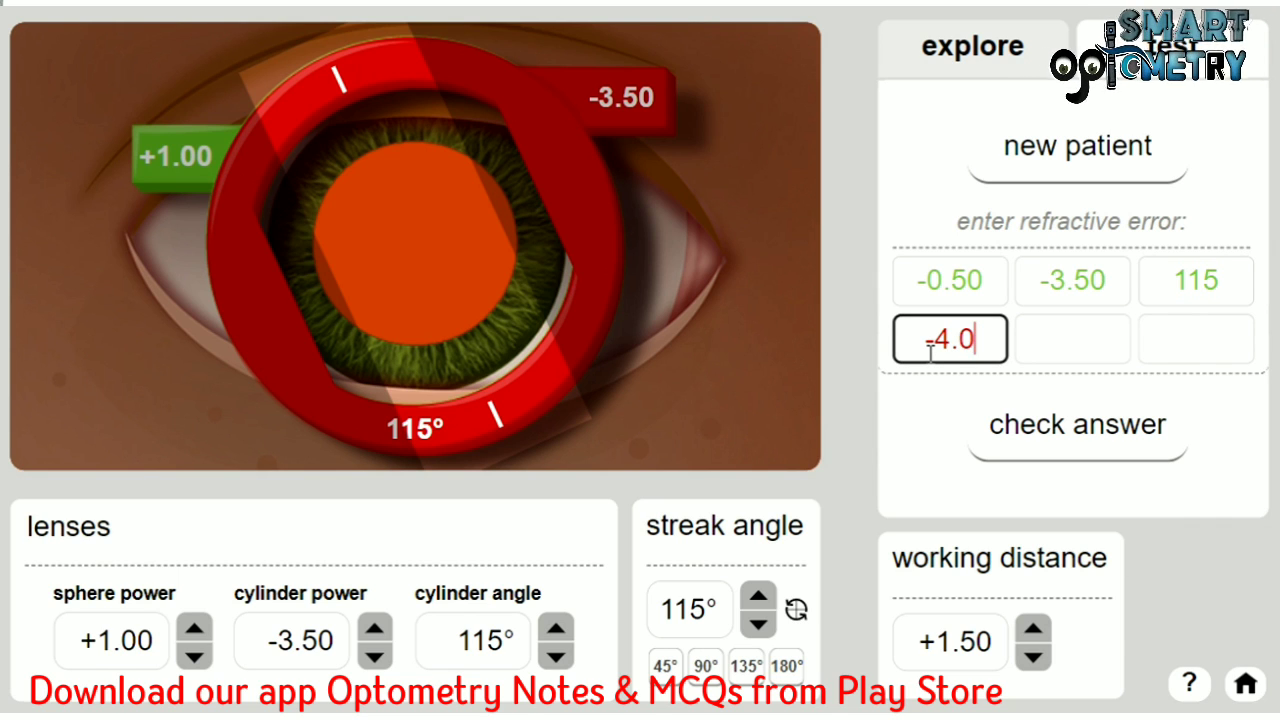
click(1048, 333)
text(+)
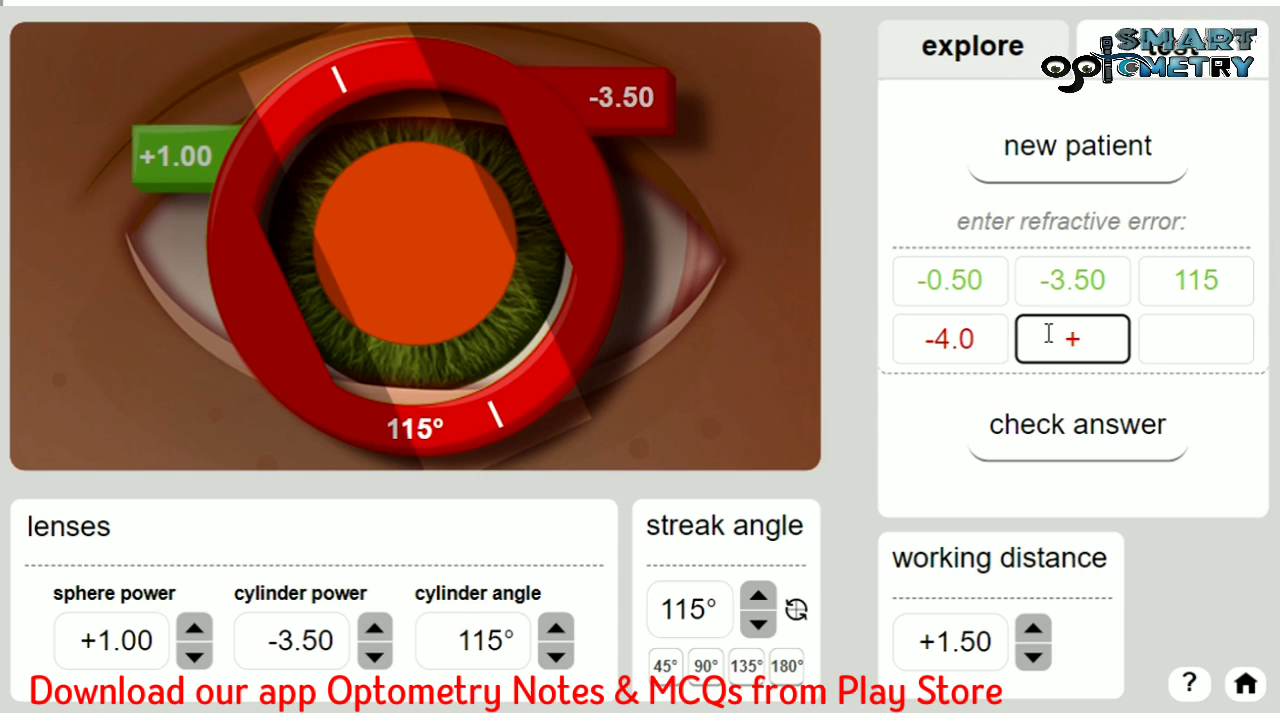
text(3.5)
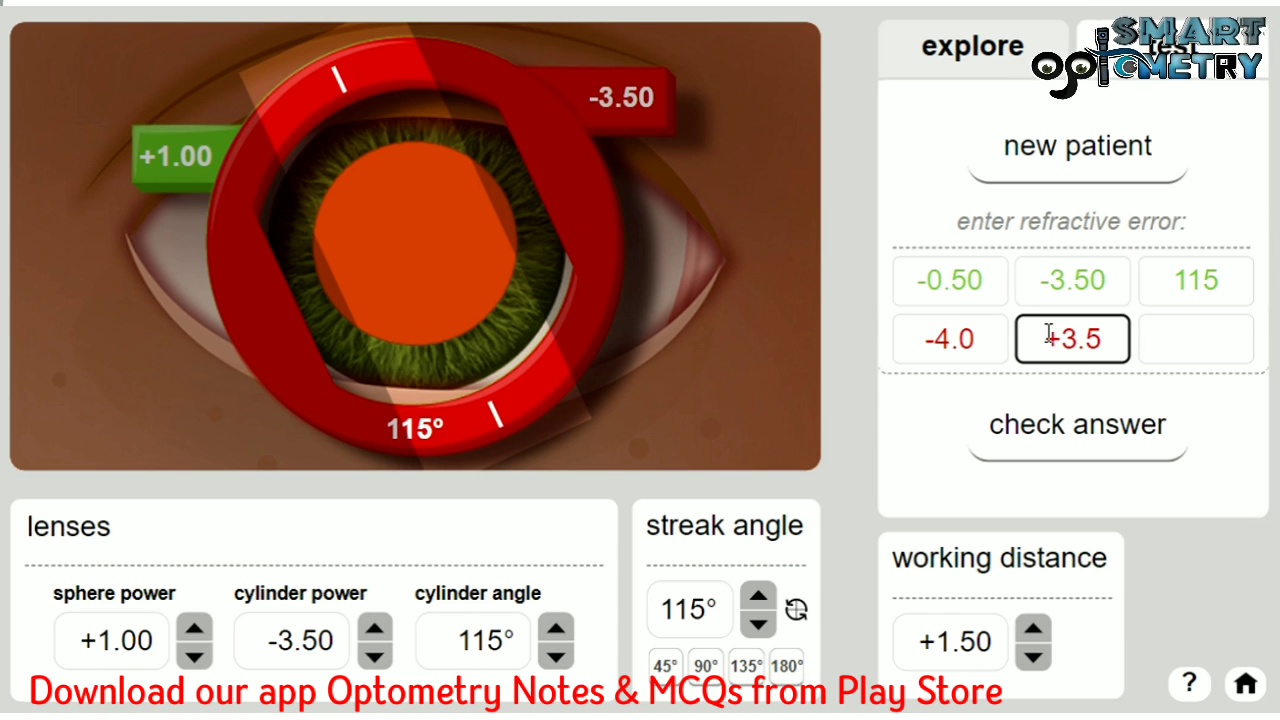
text(0)
click(1188, 352)
- Enter transposed axis 25, confirm the answer is correct, and load a new patient
text(25)
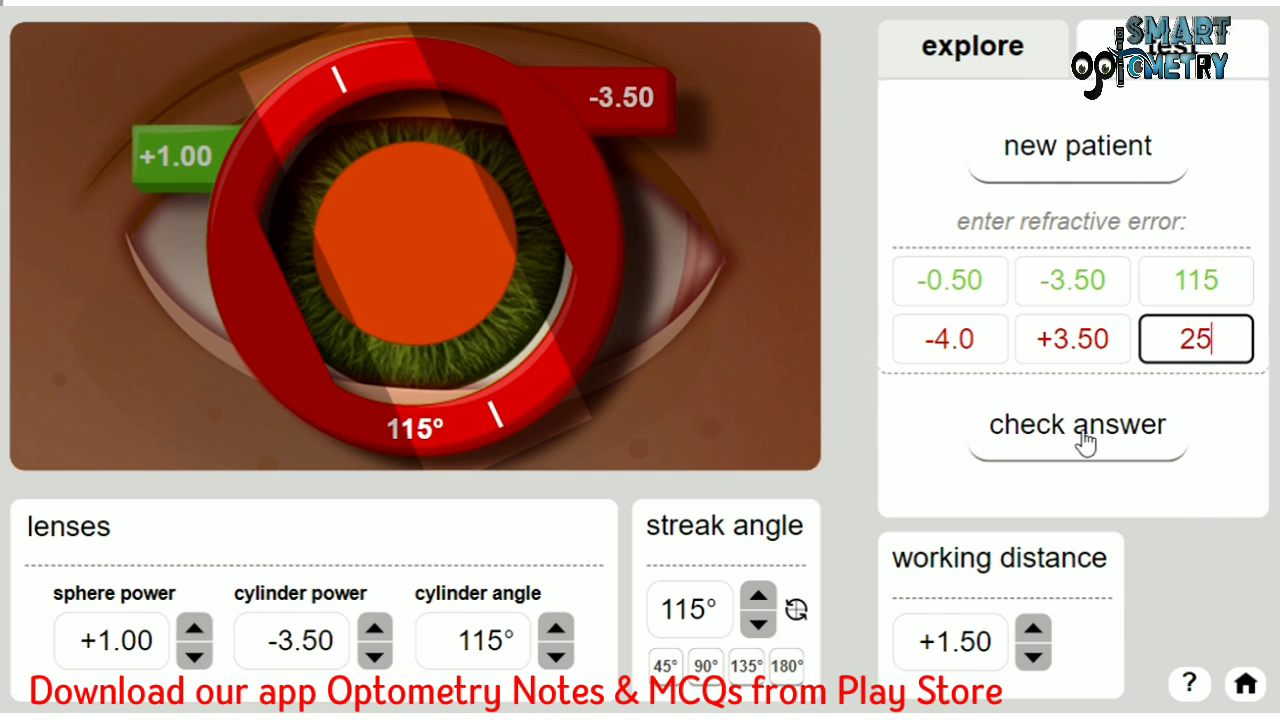
click(1085, 443)
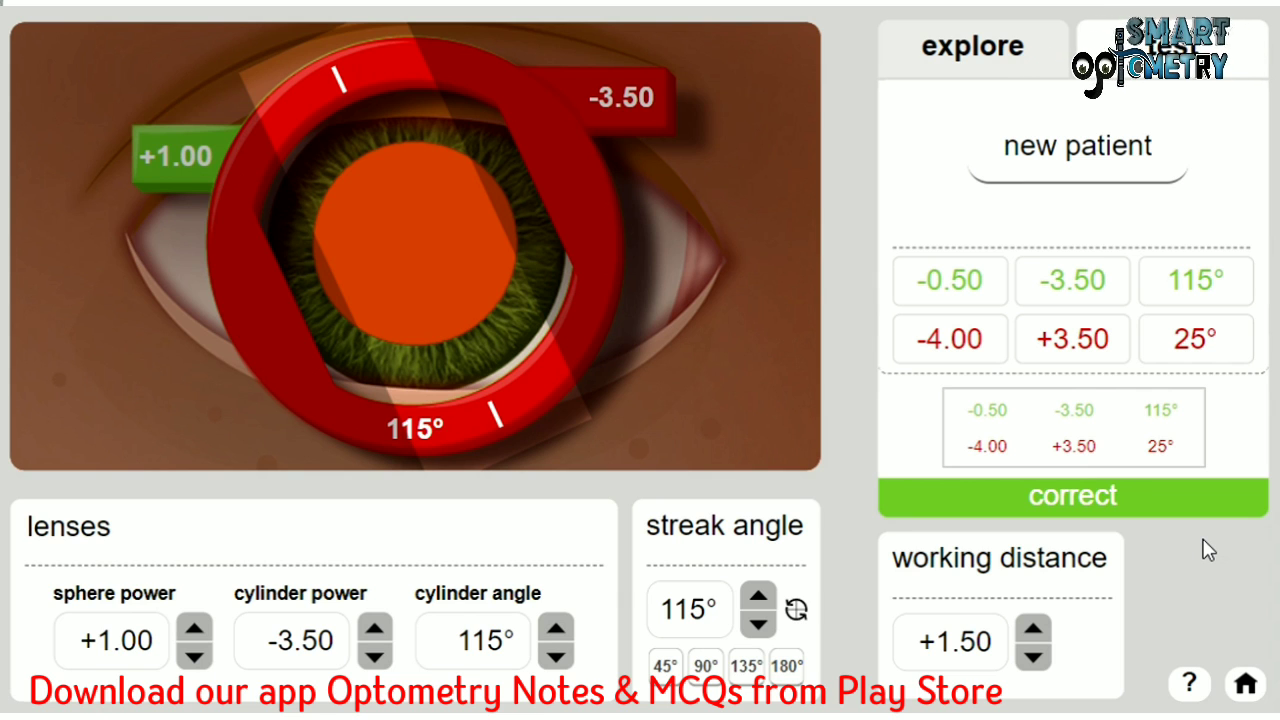
click(1083, 176)
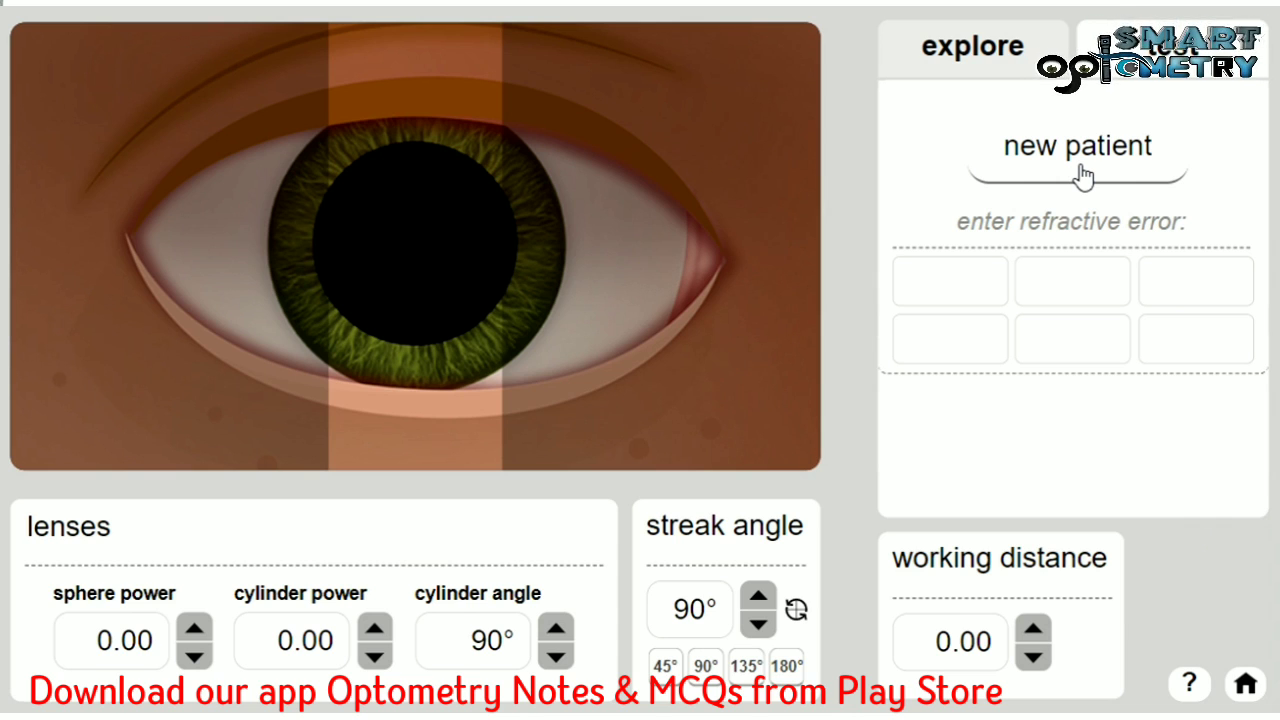